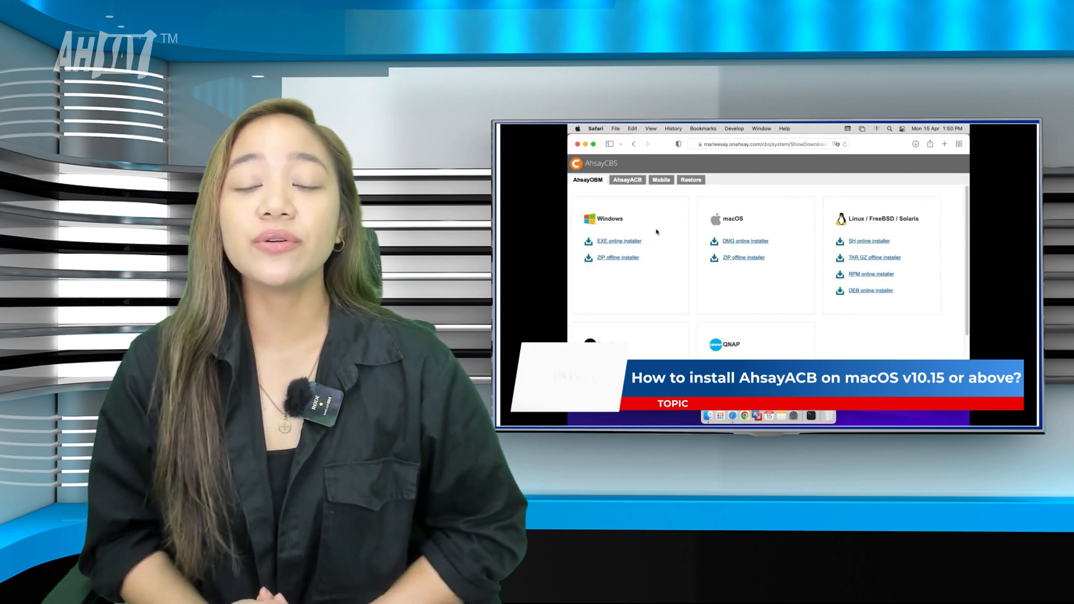
left_click(627, 180)
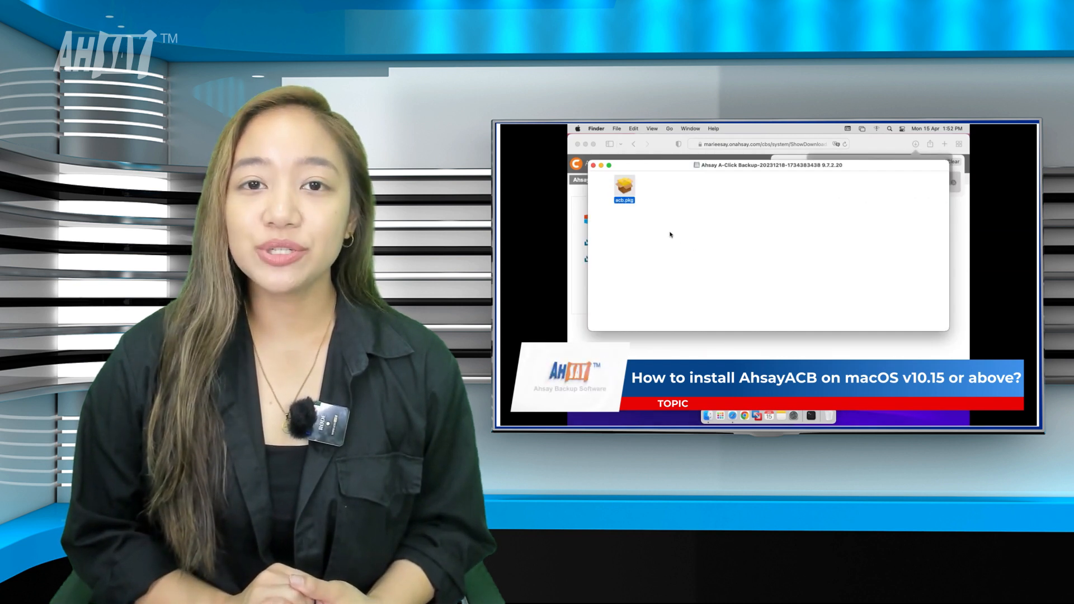
double_click(625, 188)
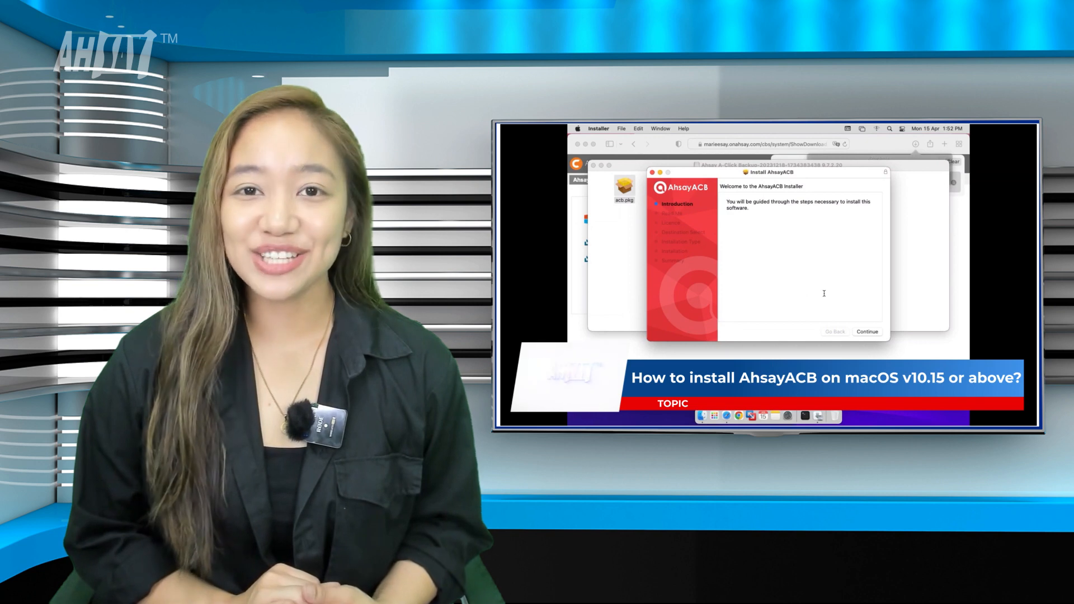
left_click(868, 332)
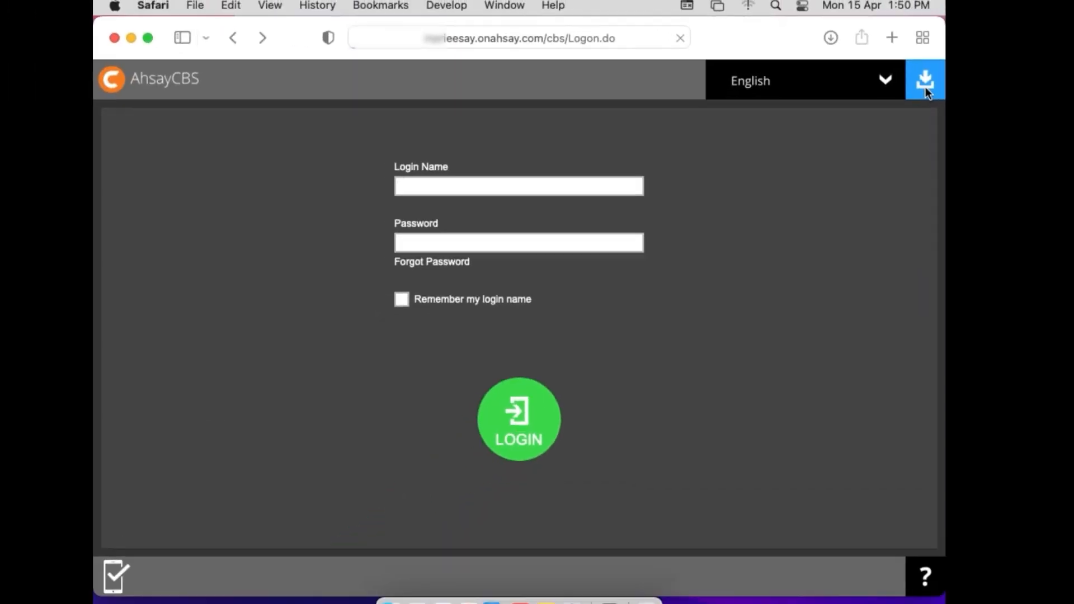
Open the AhsayCBS installer download page and download the AhsayACB DMG online installer for macOS.
left_click(1028, 95)
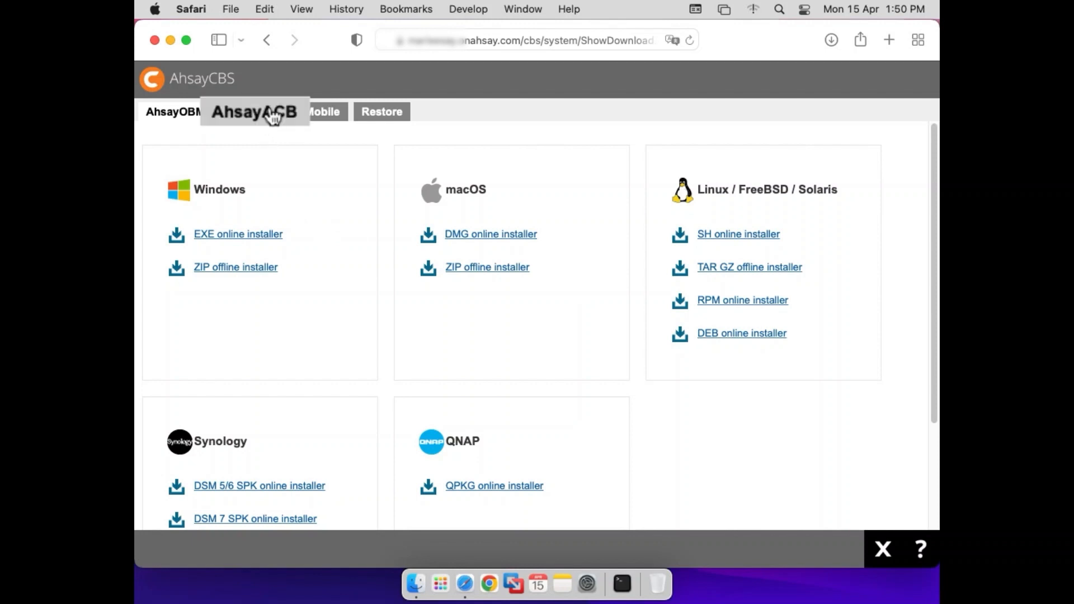
left_click(267, 114)
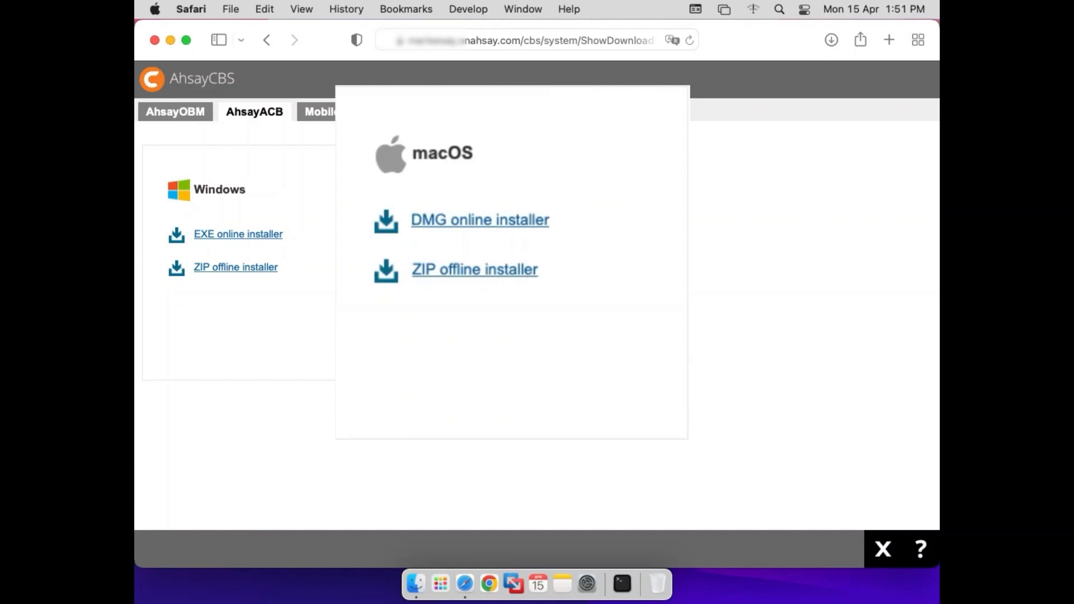
left_click(516, 236)
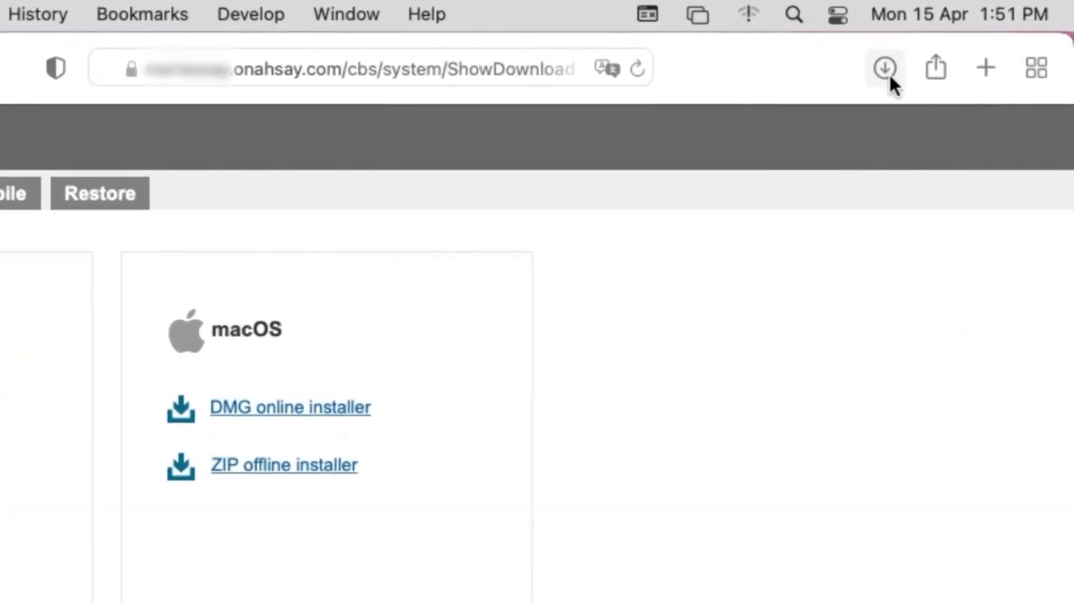
Open the downloaded AhsayACB disk image and launch the acb.pkg installer inside it.
left_click(832, 40)
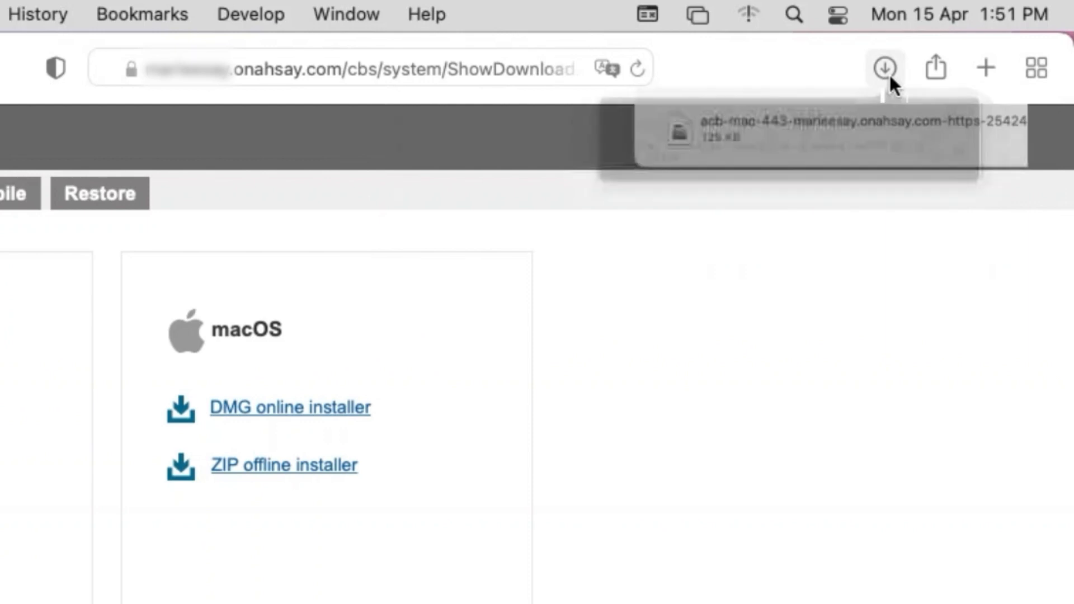
double_click(680, 197)
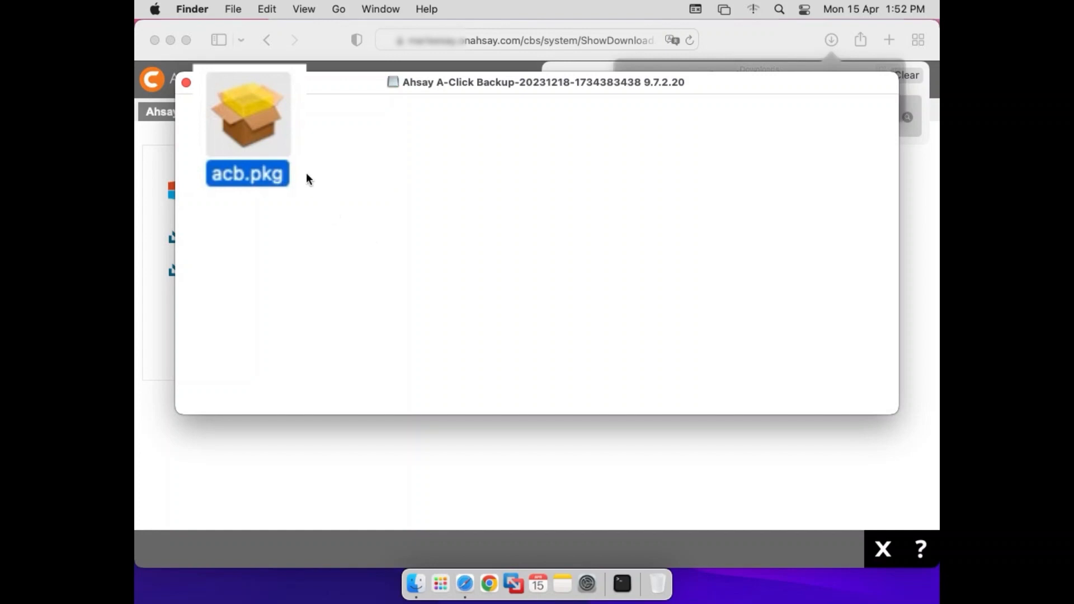
double_click(257, 124)
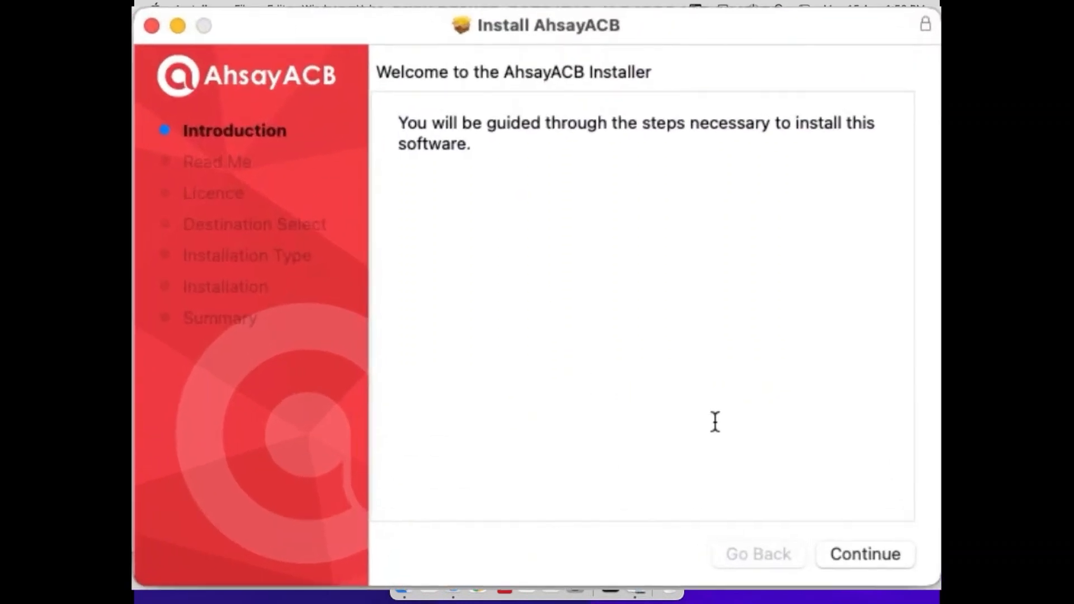
Proceed through the AhsayACB installer's introduction and Read Me pages and agree to the software licence terms.
left_click(891, 561)
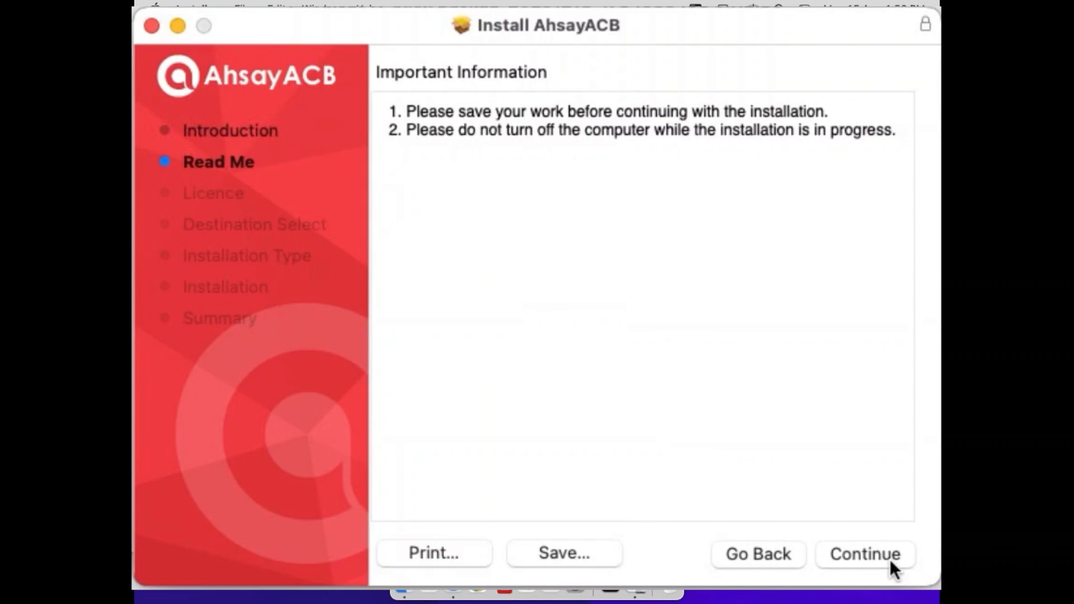
left_click(889, 559)
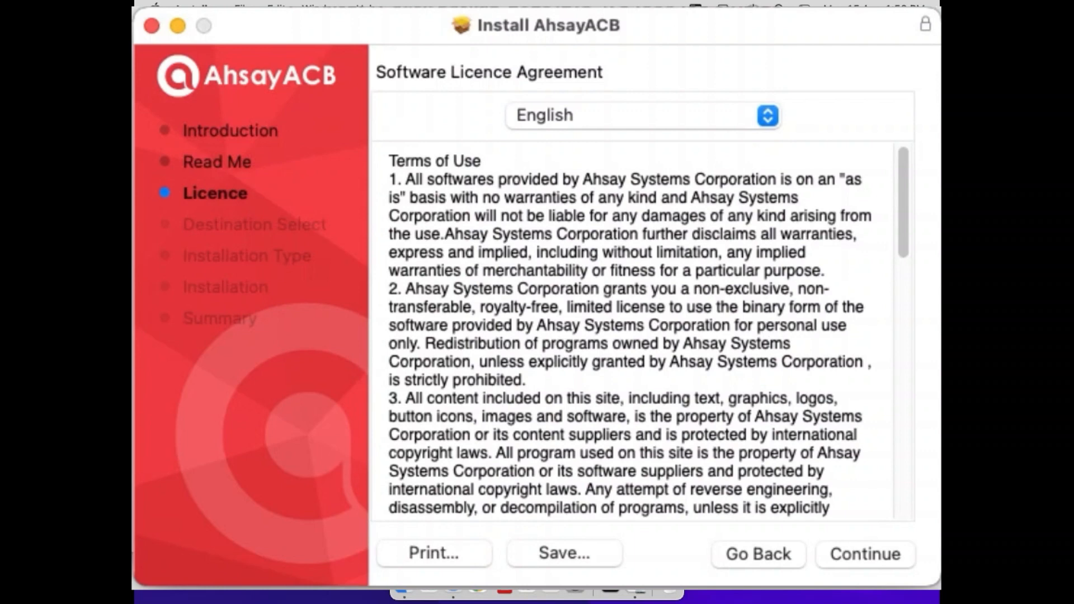
left_click(885, 559)
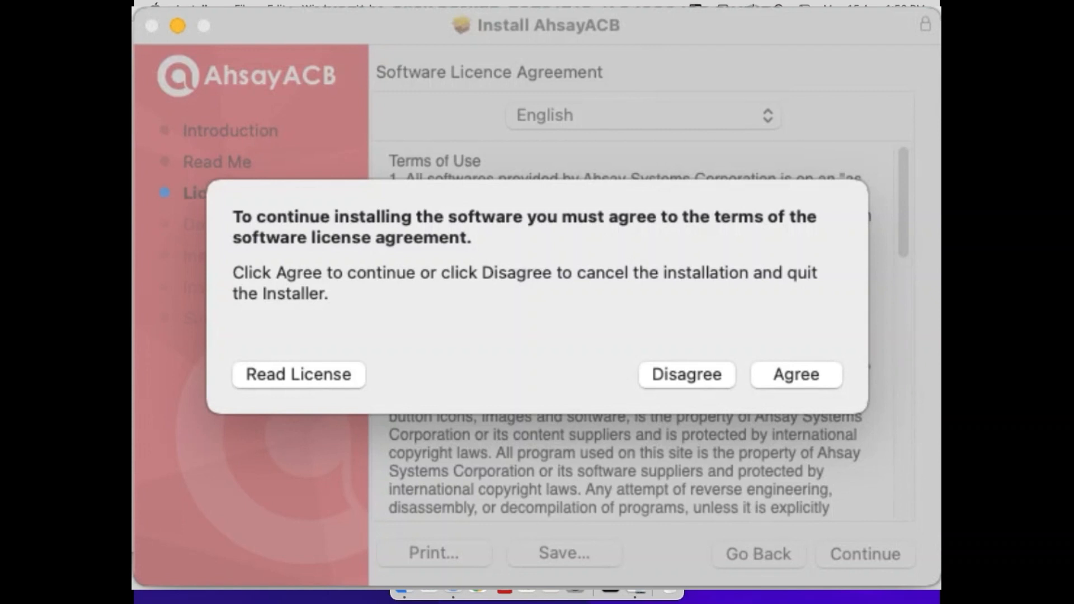
left_click(810, 375)
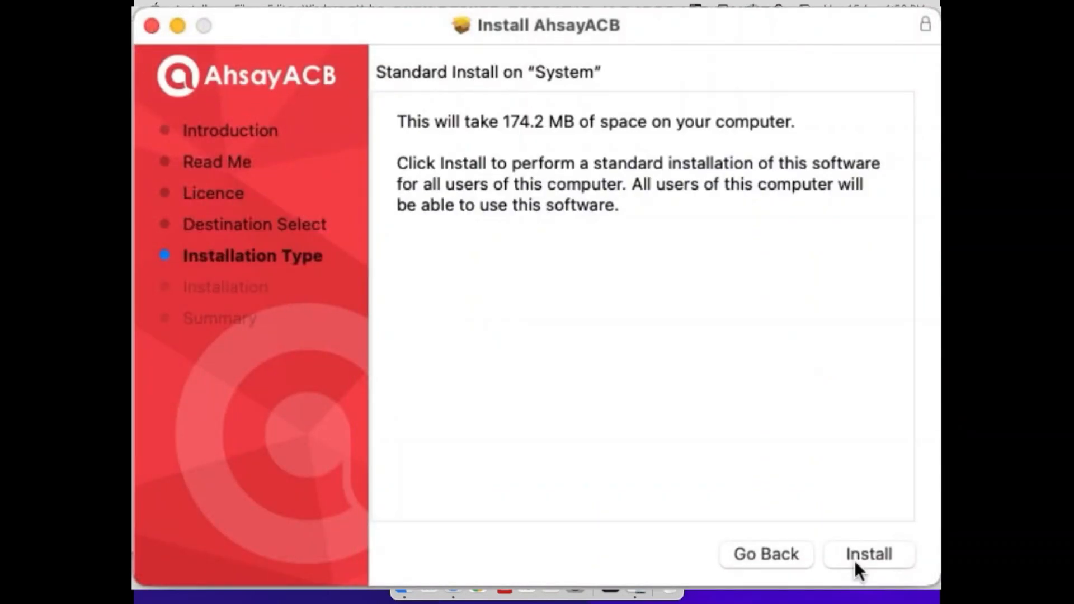
Start the standard installation of AhsayACB and authorize it with the administrator account password.
left_click(855, 562)
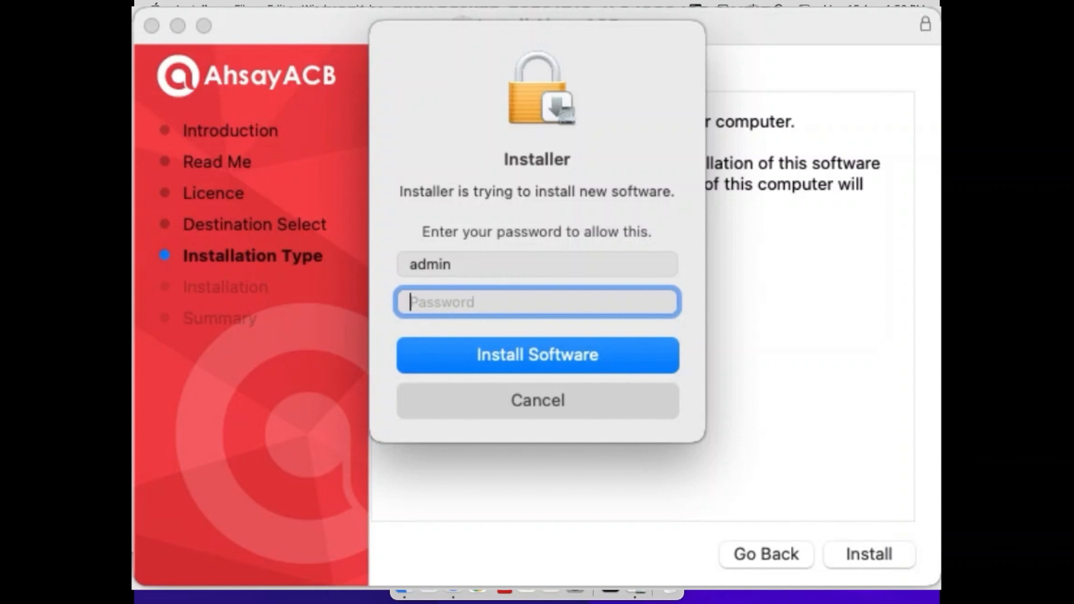
type("*********")
left_click(652, 355)
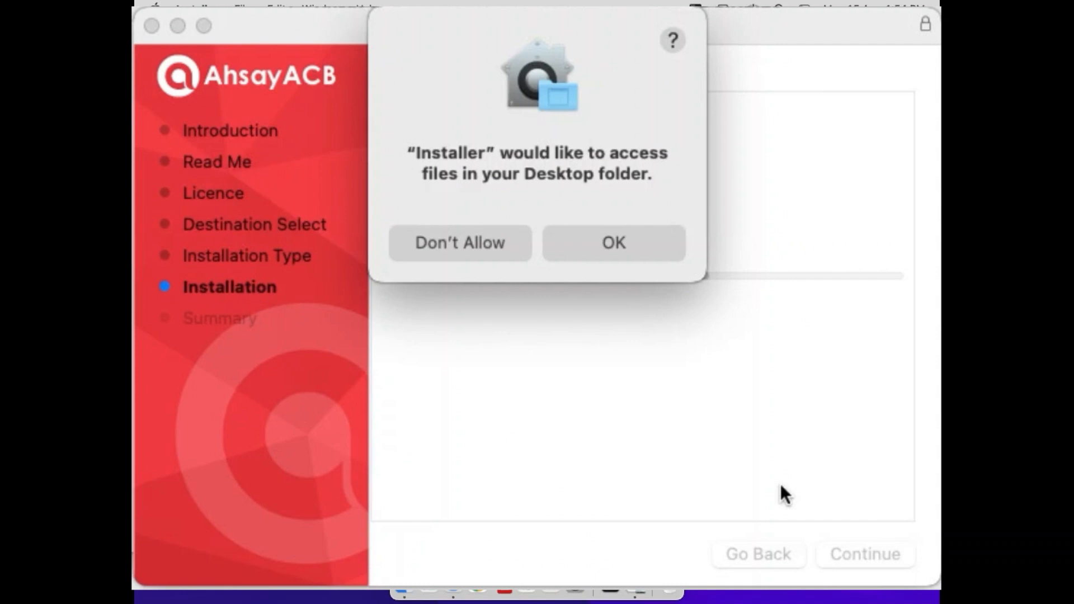
Allow the installer to access files in the Desktop, Documents and Downloads folders.
left_click(664, 241)
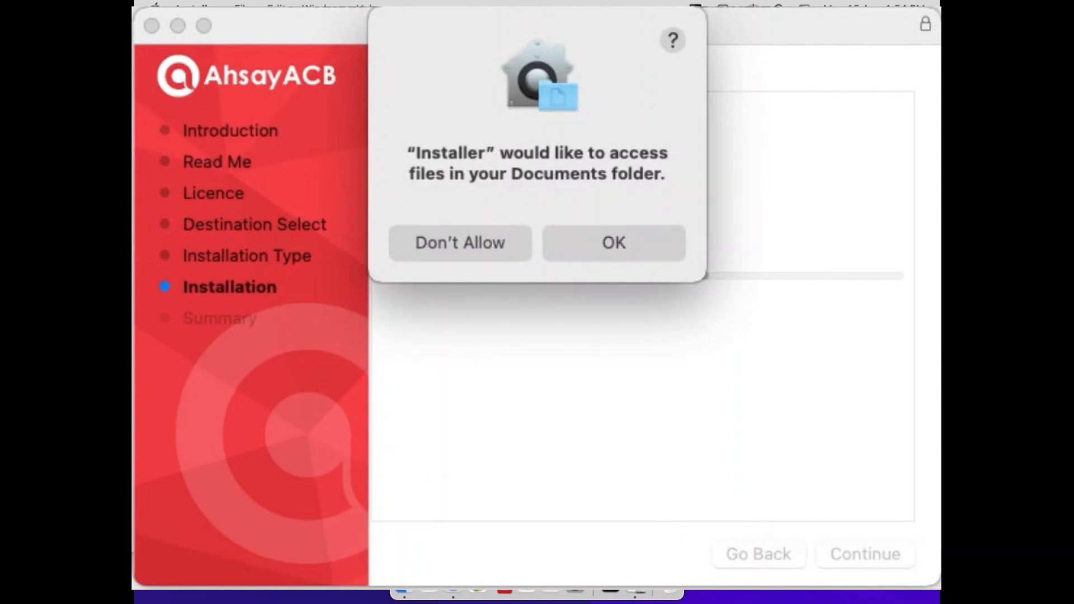
left_click(620, 242)
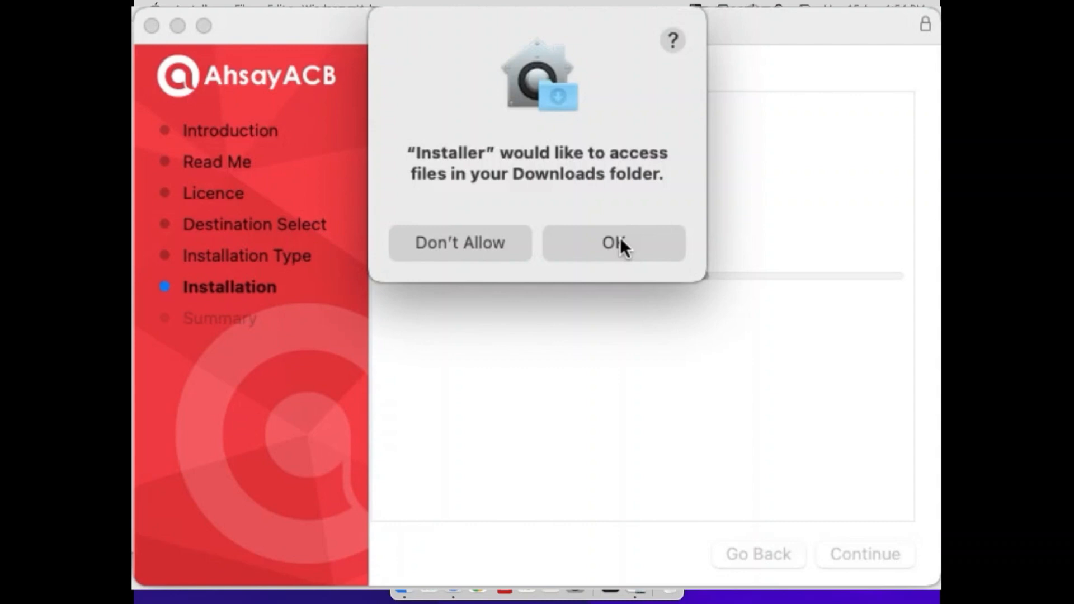
left_click(620, 242)
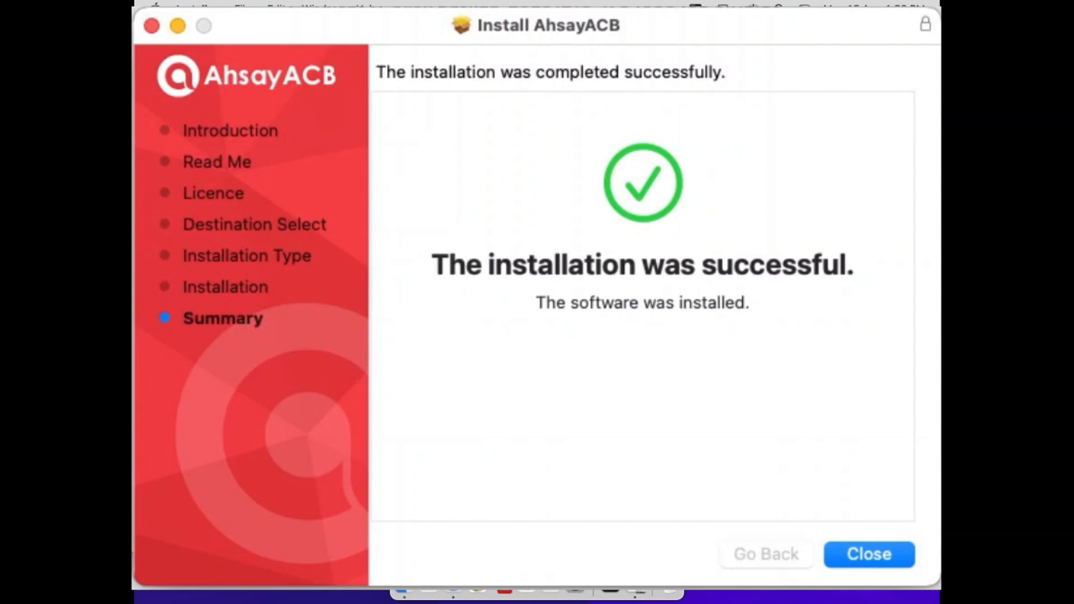
Close the finished AhsayACB installer and move its package and disk image to the Bin.
left_click(895, 563)
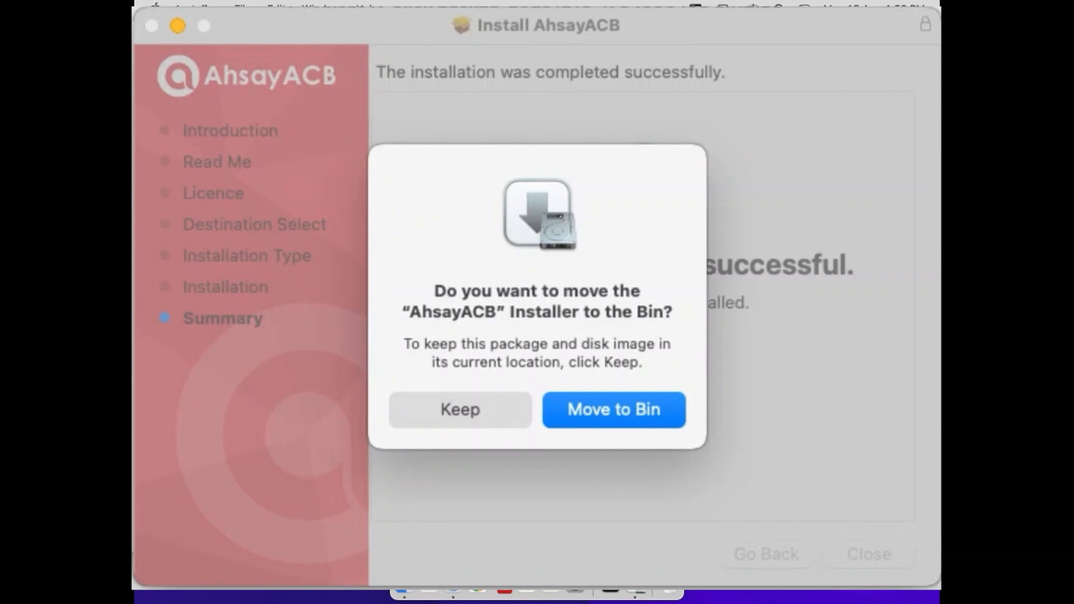
left_click(614, 410)
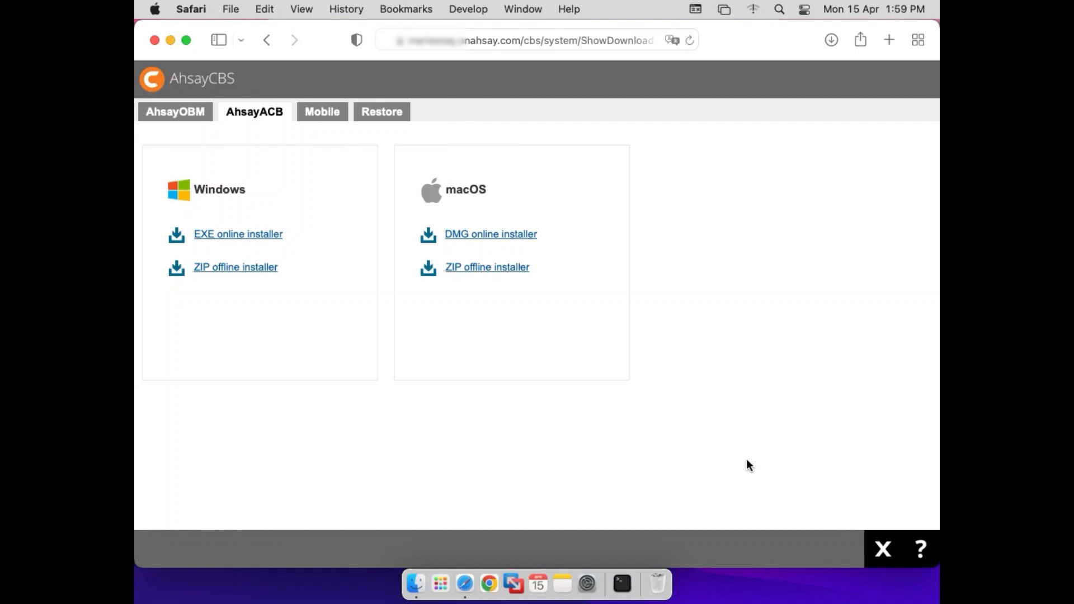
Find the installed AhsayACB app and launch it from the Applications folder in Finder.
left_click(439, 585)
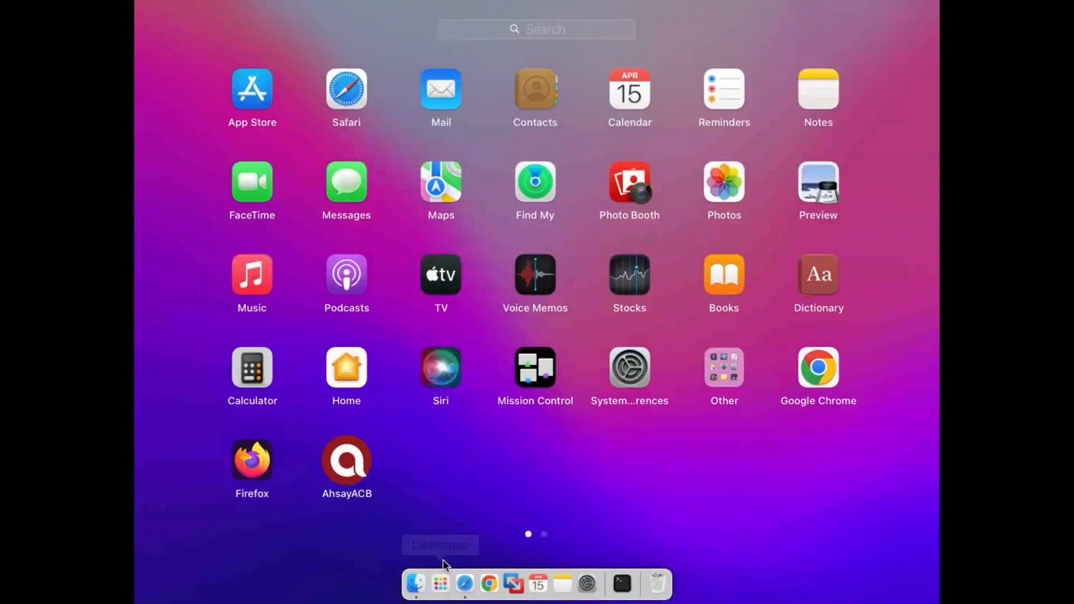
left_click(376, 502)
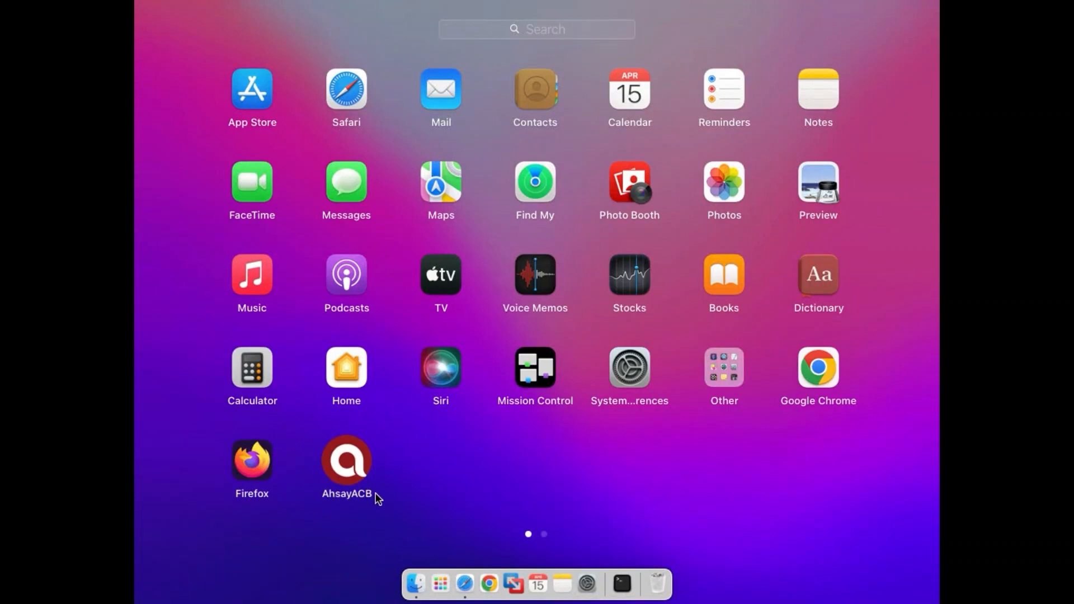
left_click(414, 583)
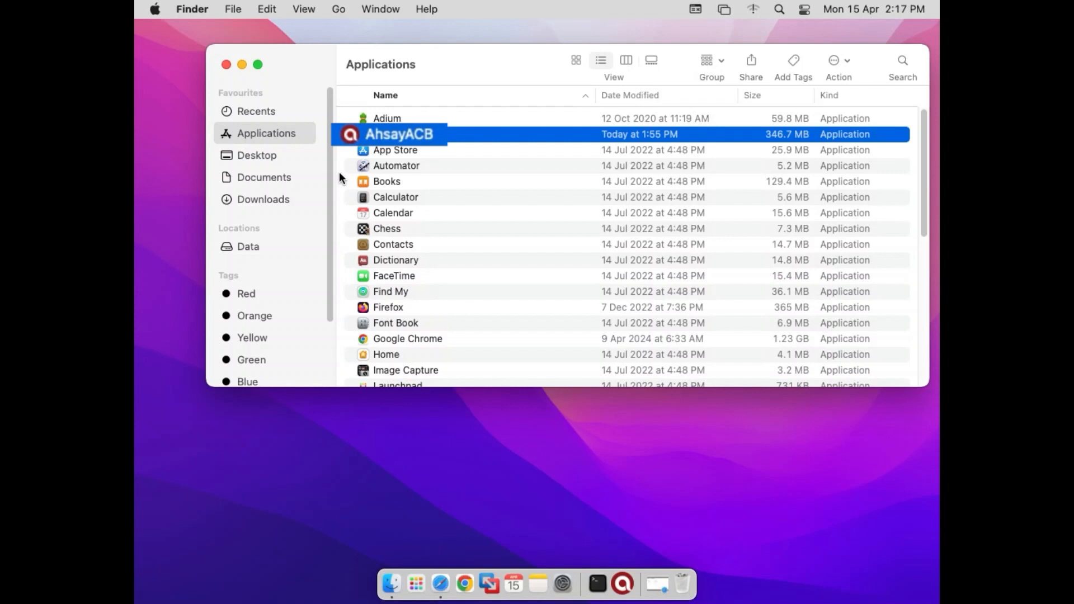
double_click(387, 137)
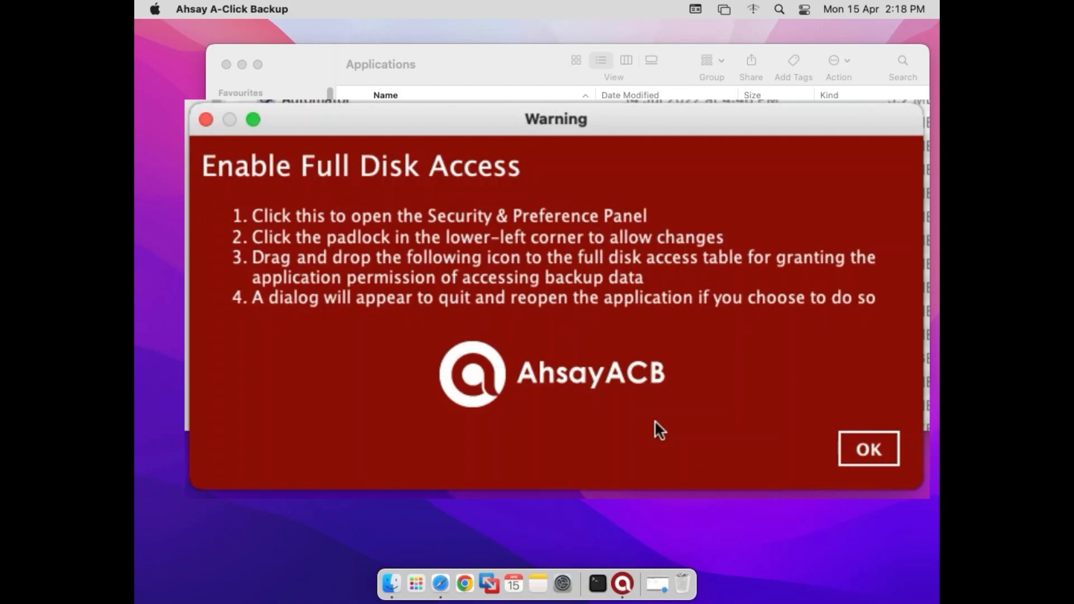
Open the Security & Privacy settings from the full disk access warning and unlock them with the administrator password.
left_click(541, 217)
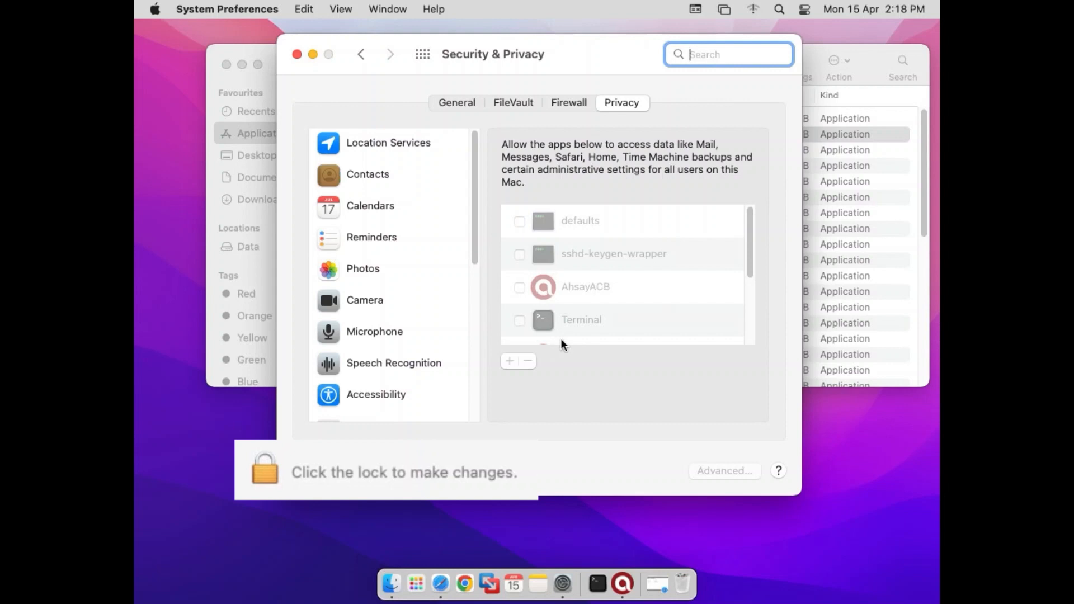
left_click(301, 474)
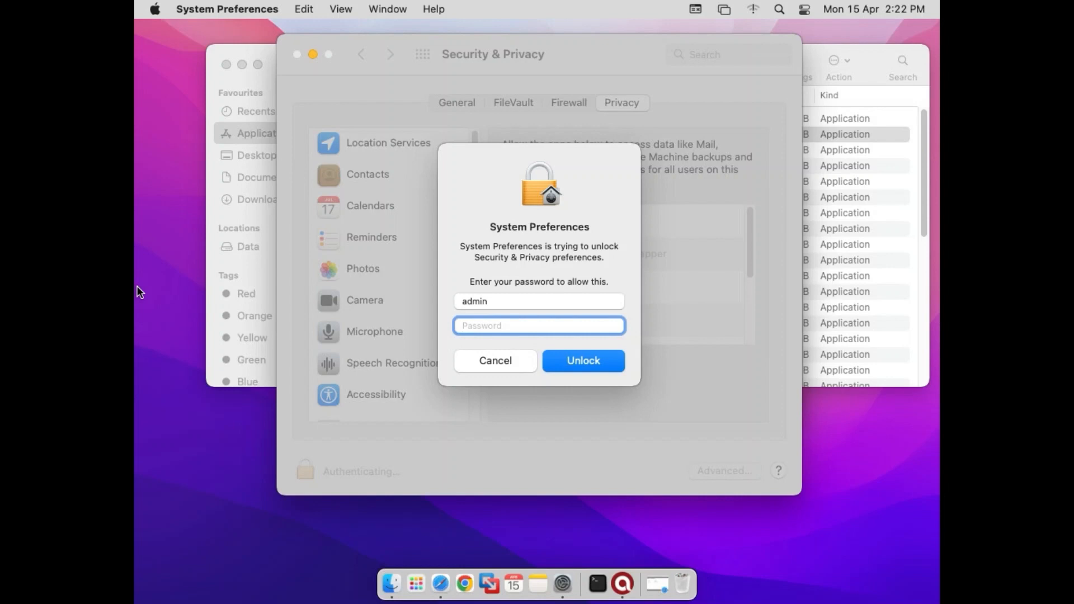
type("••••••••")
left_click(619, 361)
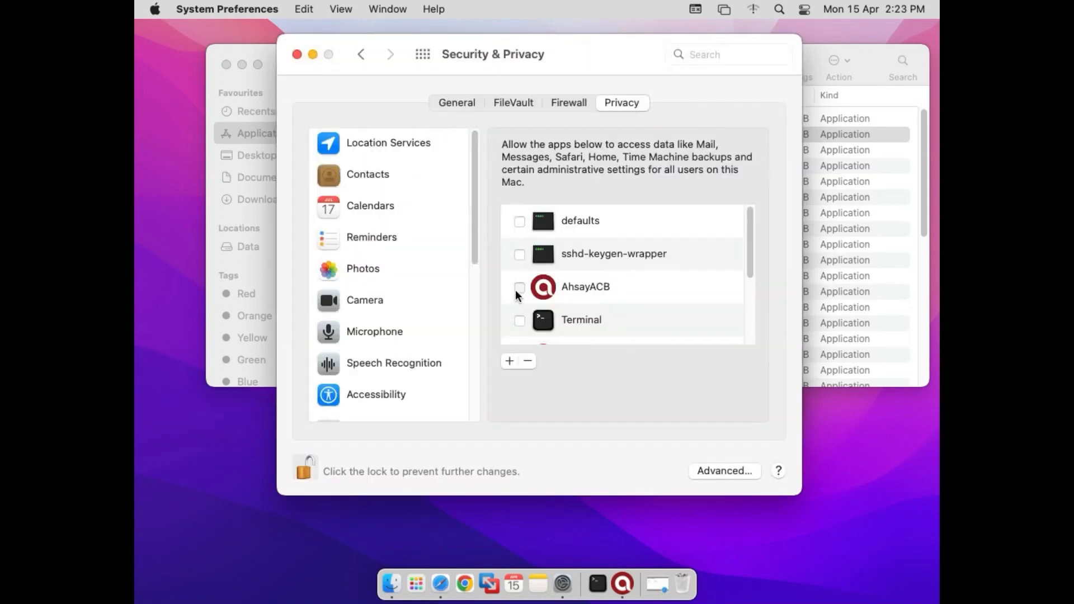
Grant AhsayACB full disk access, quit and reopen the app, and lock the Security & Privacy settings against further changes.
left_click(515, 290)
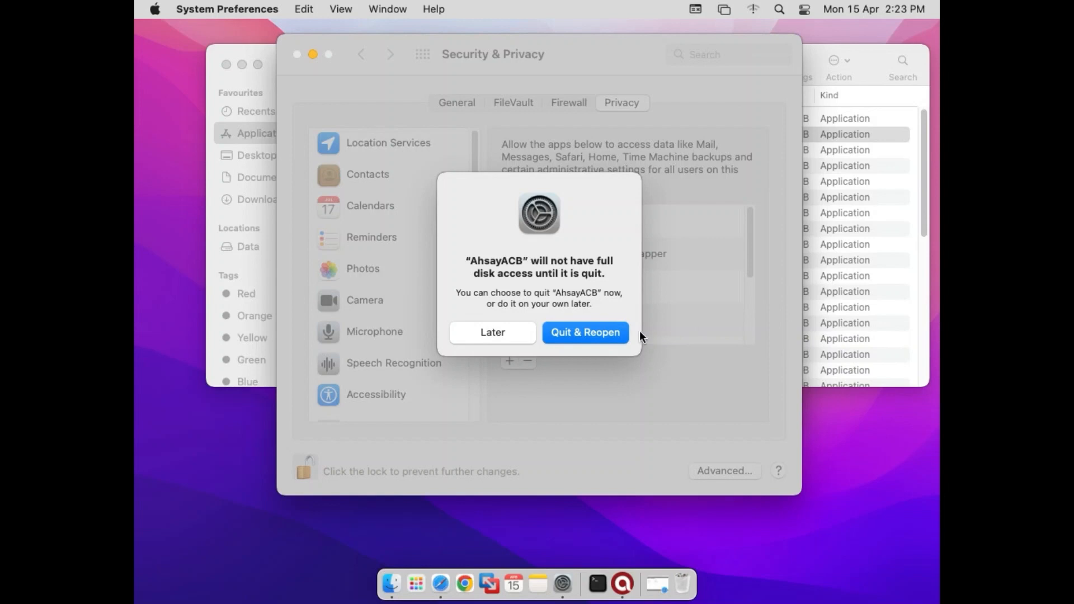
left_click(614, 334)
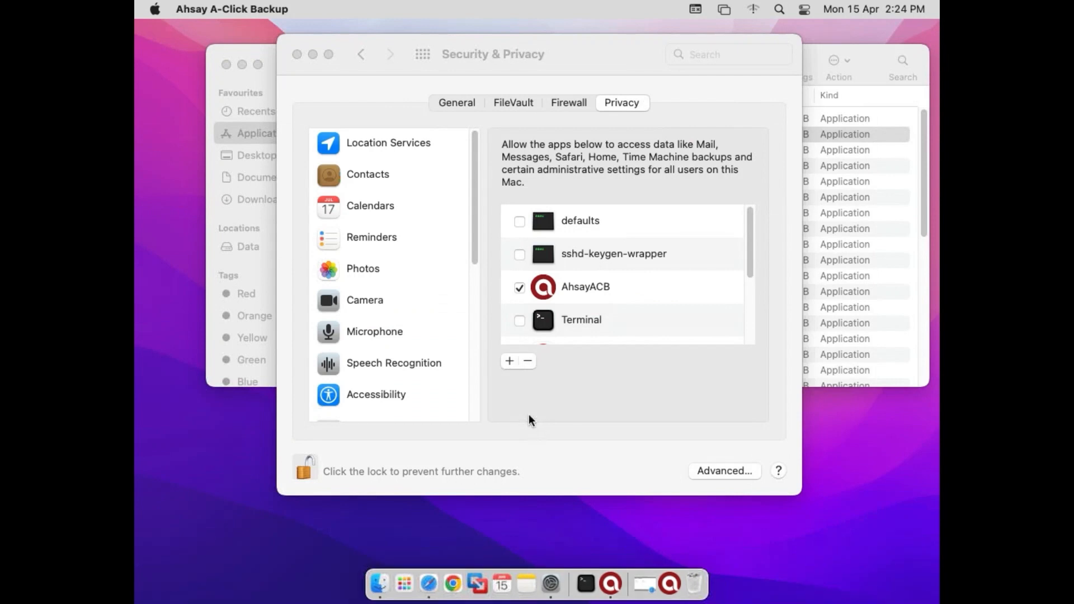
left_click(301, 469)
left_click(302, 469)
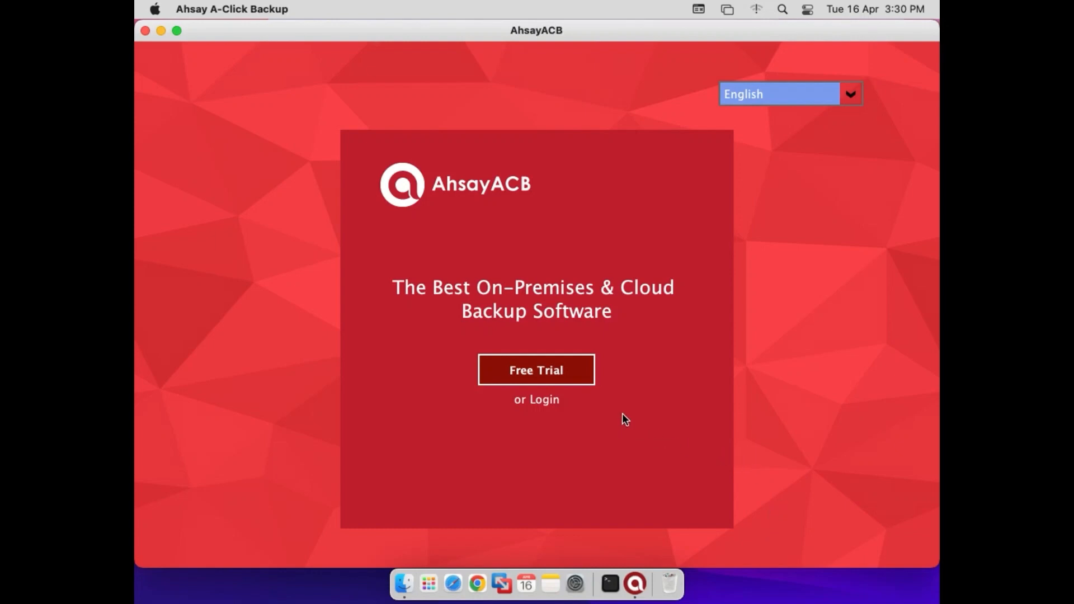
Log in to AhsayACB with the existing account's login name and password.
left_click(545, 400)
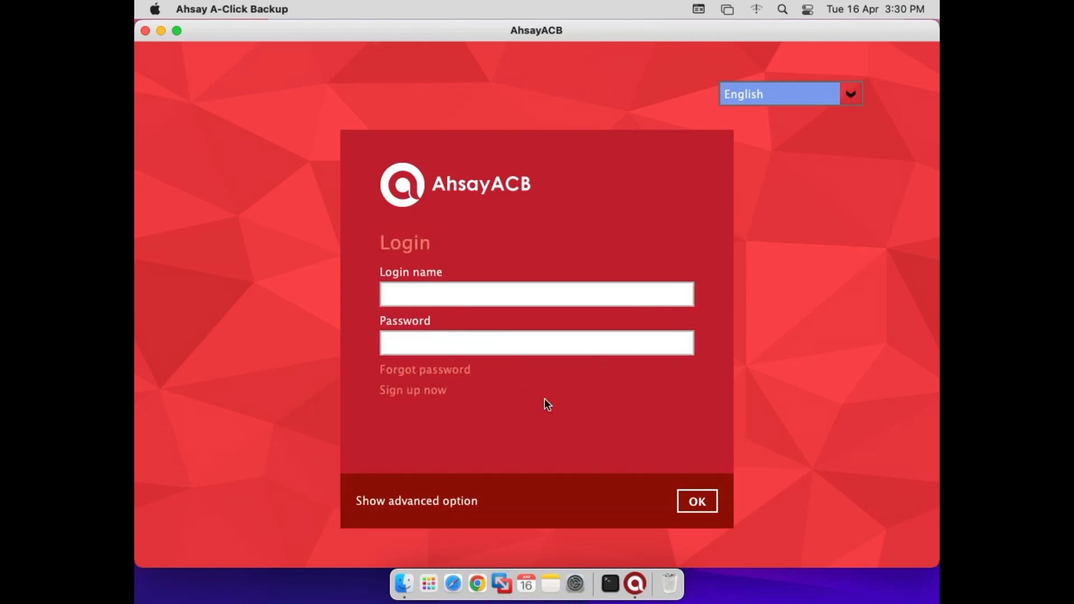
left_click(539, 300)
type("msp-tommy")
left_click(540, 341)
type("•••••••••")
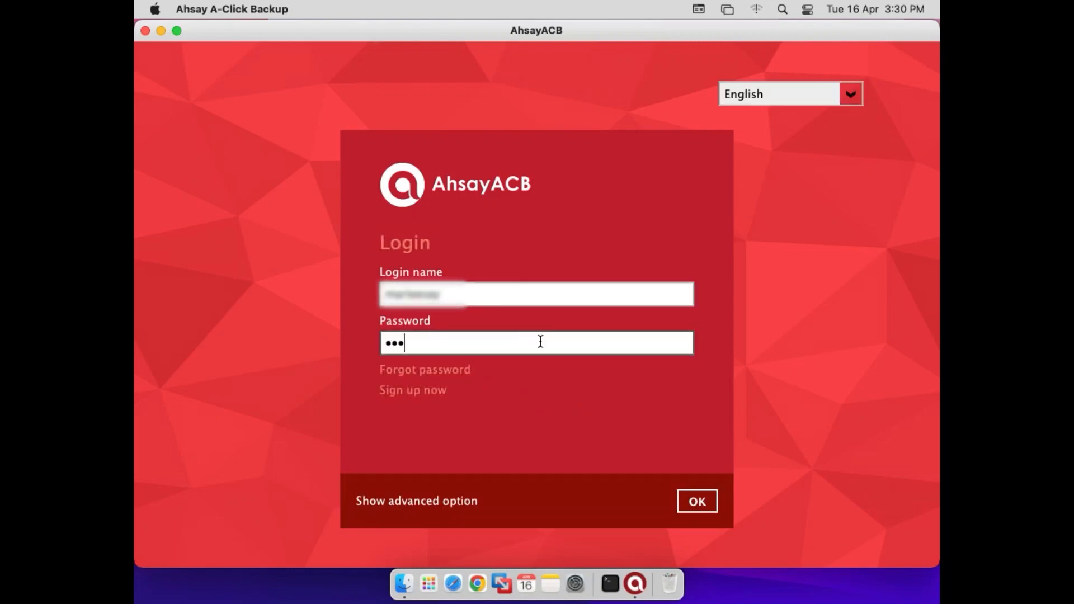
left_click(694, 501)
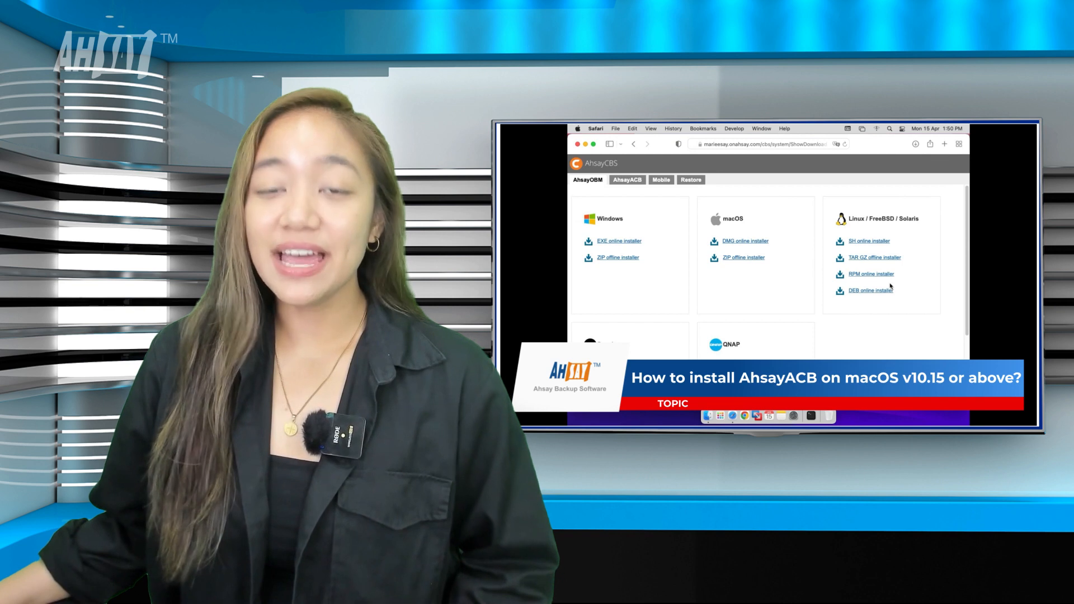
left_click(633, 181)
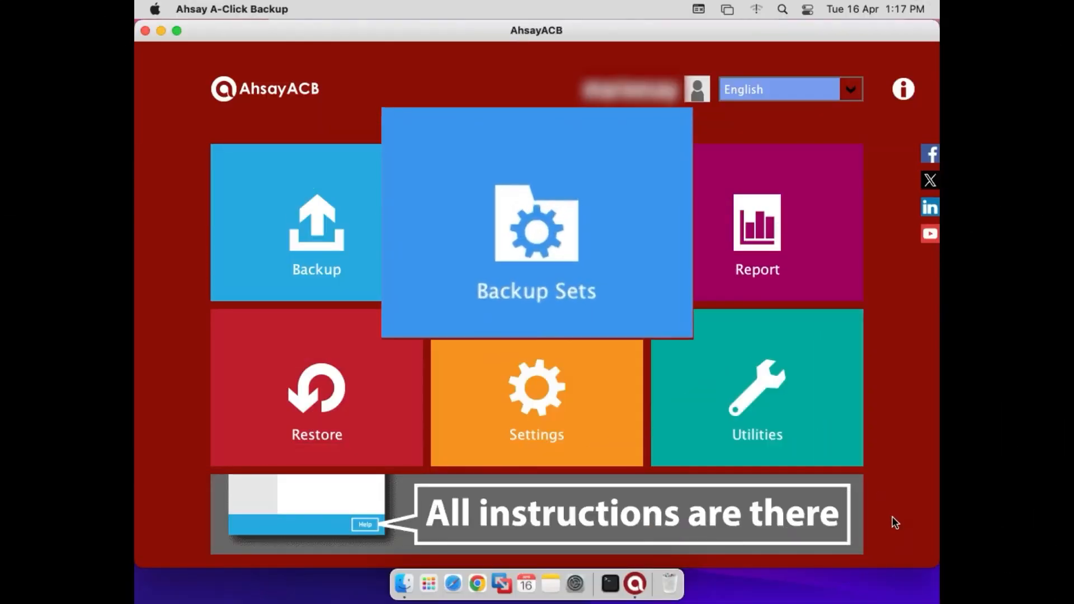
Add a File Backup set named default-backup-set-name-1 with Documents as the backup source and a daily schedule at 20:00.
left_click(506, 235)
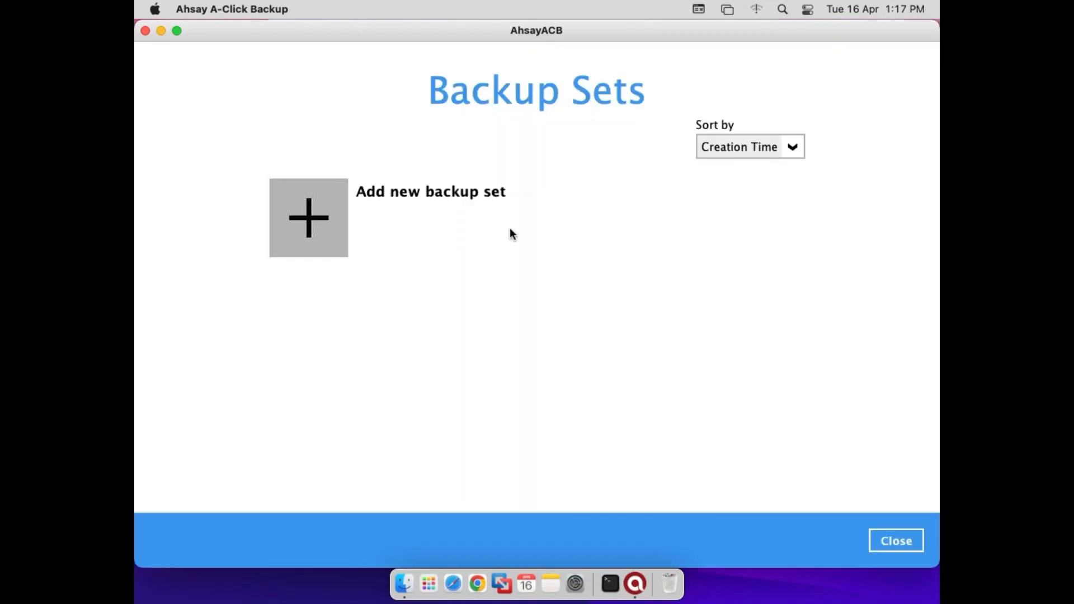
left_click(304, 229)
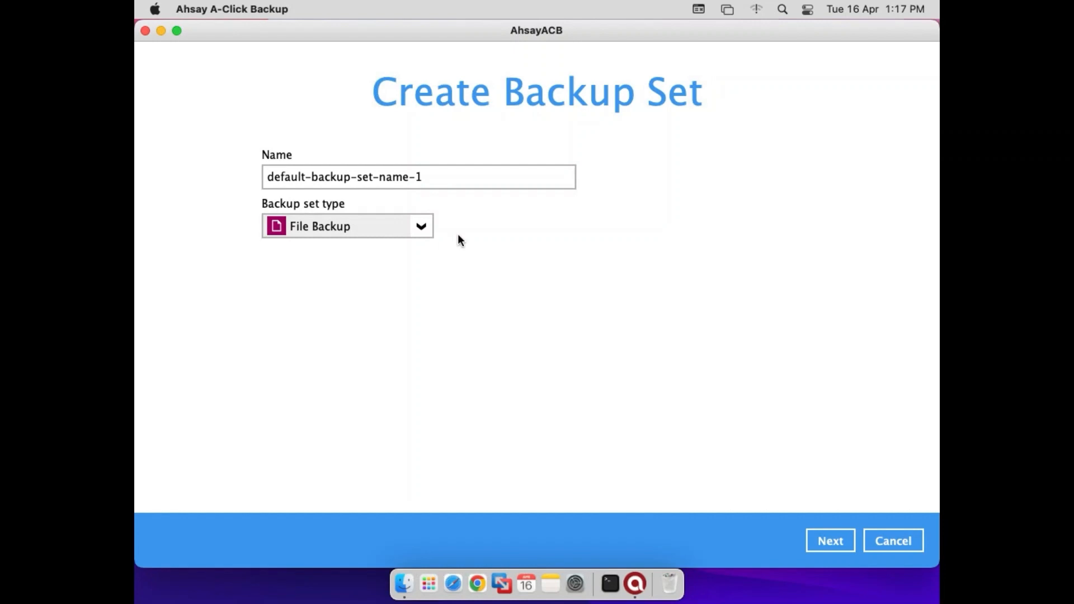
left_click(831, 543)
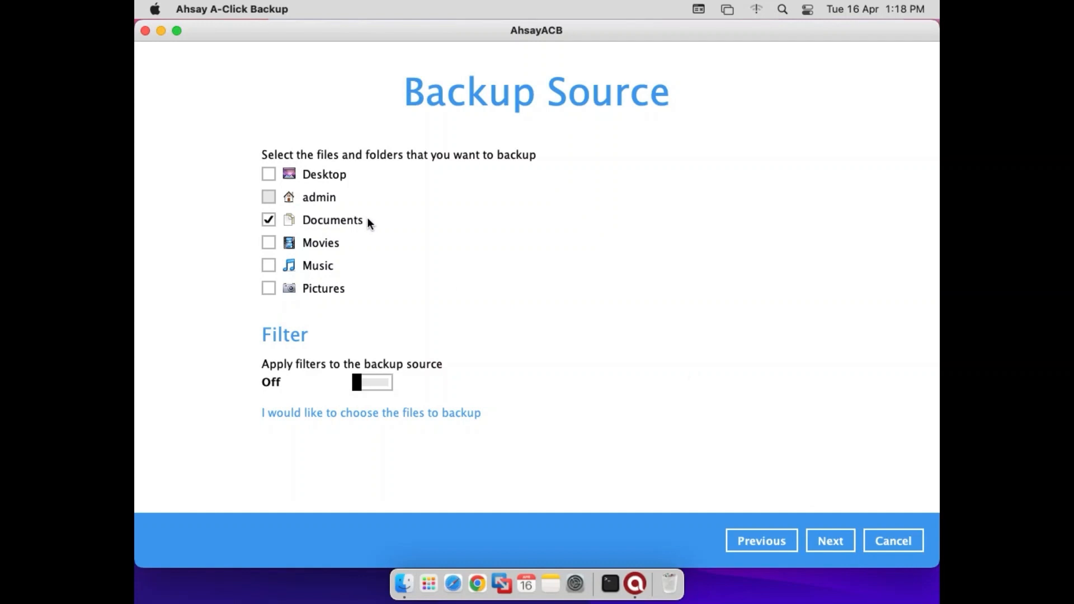
left_click(838, 542)
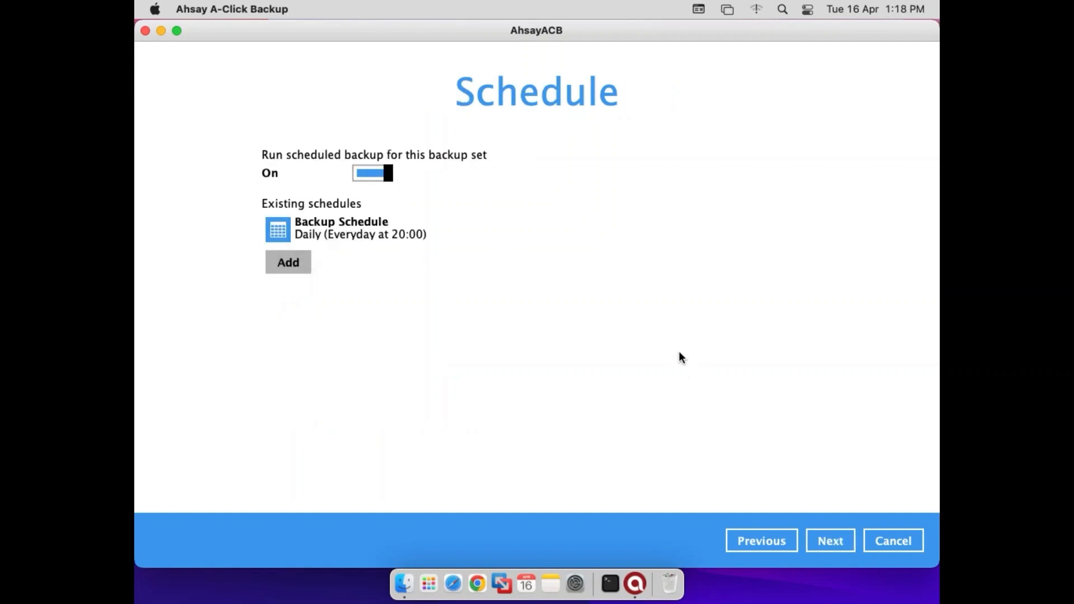
left_click(837, 545)
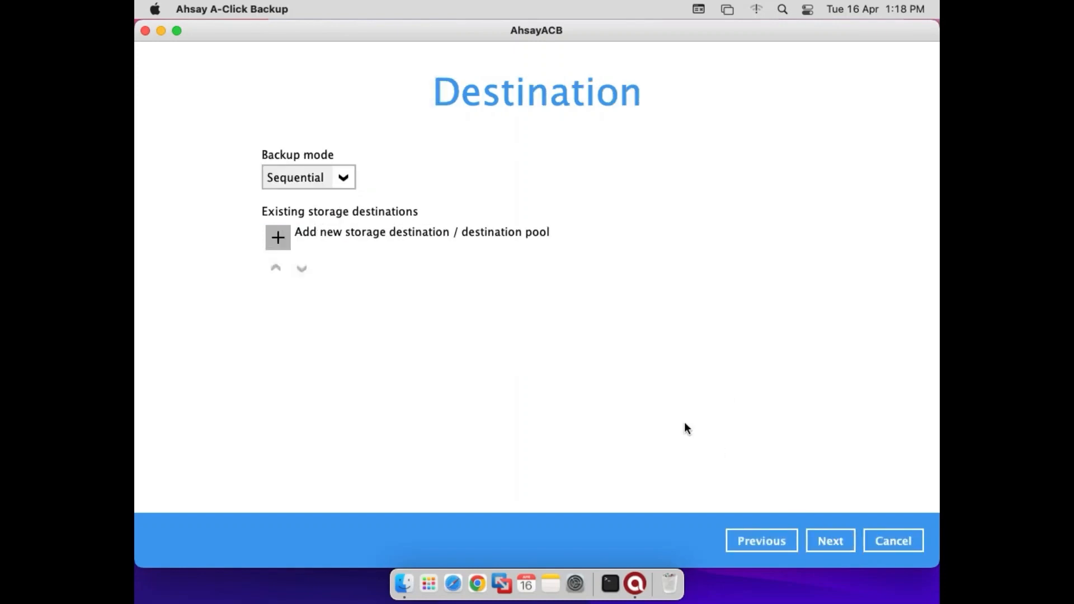
Add Ahsay Drive (Singapore/Singapore) as the storage destination in Sequential mode and leave OpenDirect off.
left_click(281, 237)
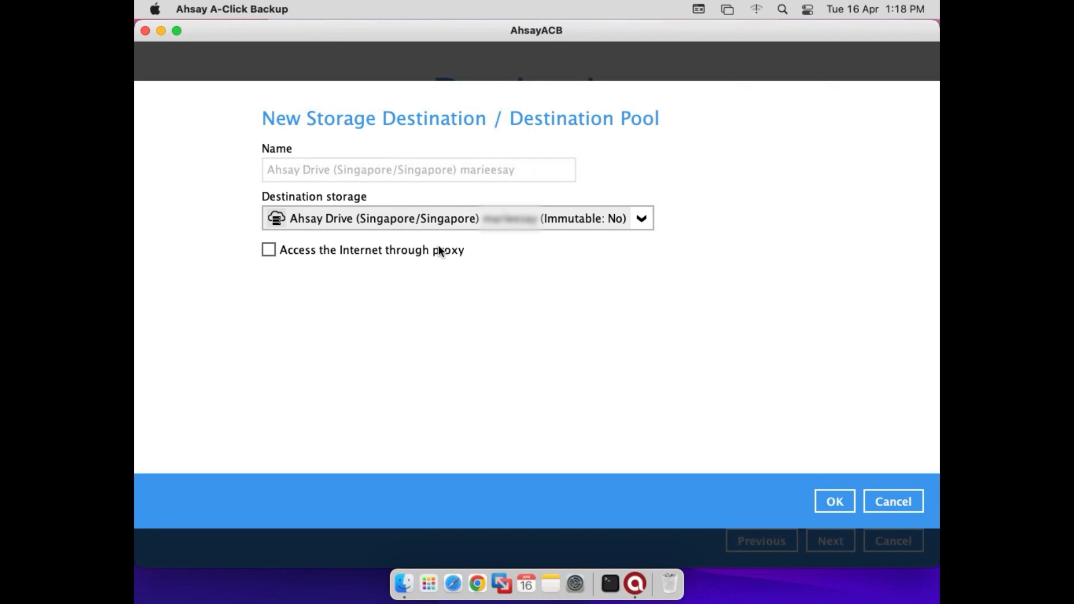
left_click(835, 502)
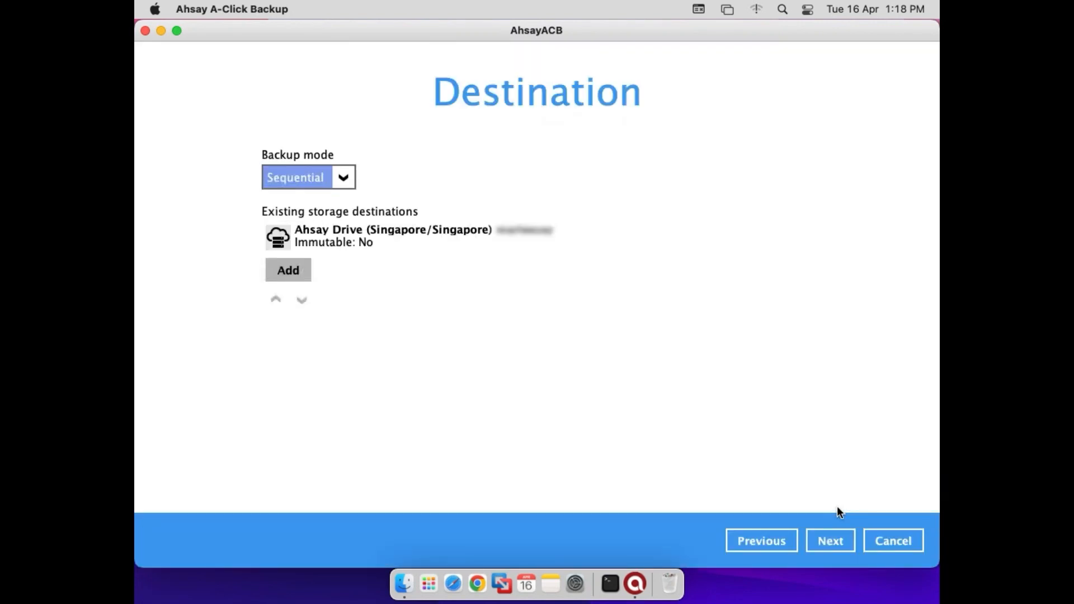
left_click(830, 540)
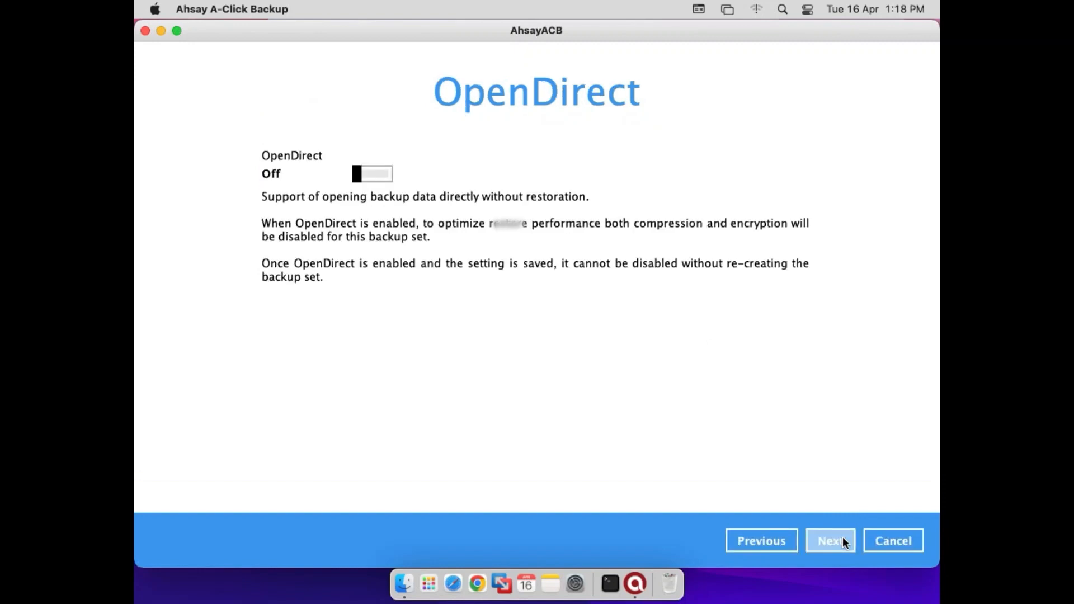
left_click(842, 536)
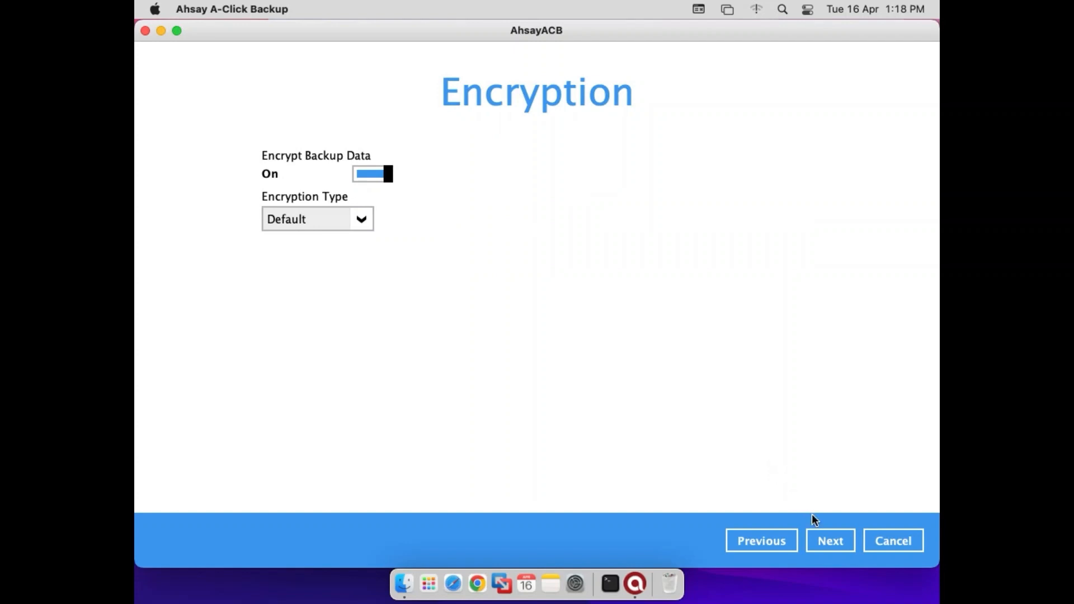
Accept the Default encryption type, confirm the encryption key for the backup set, and start backing it up immediately.
left_click(830, 541)
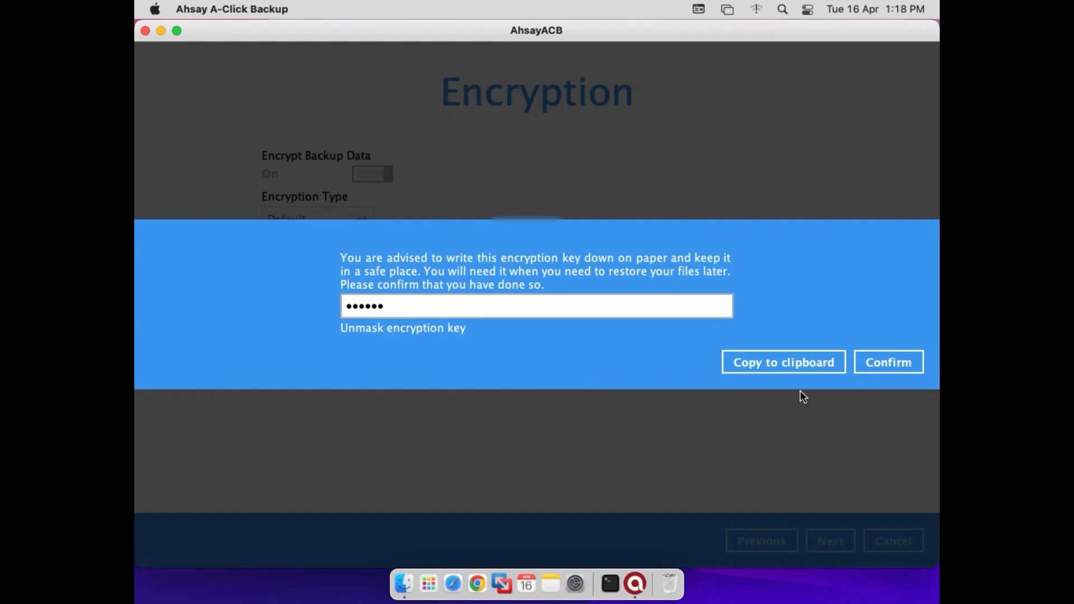
left_click(894, 368)
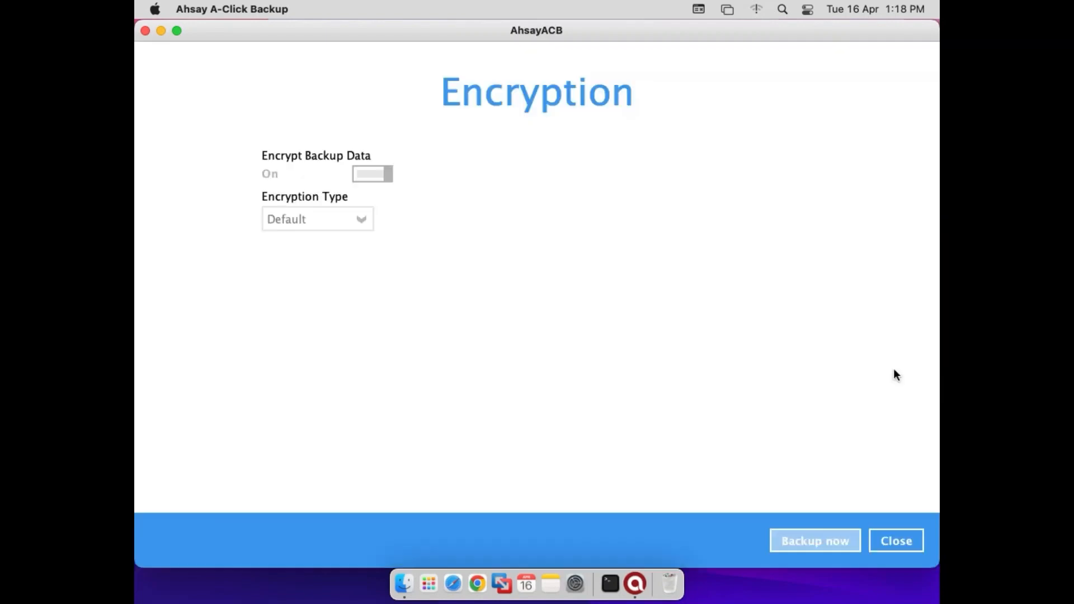
left_click(810, 546)
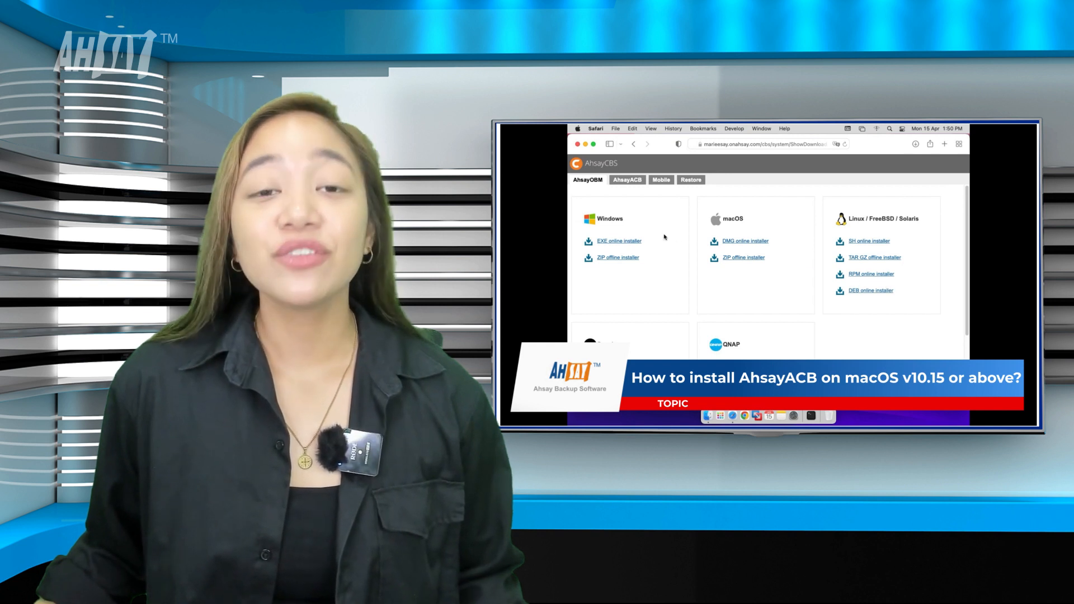
left_click(627, 179)
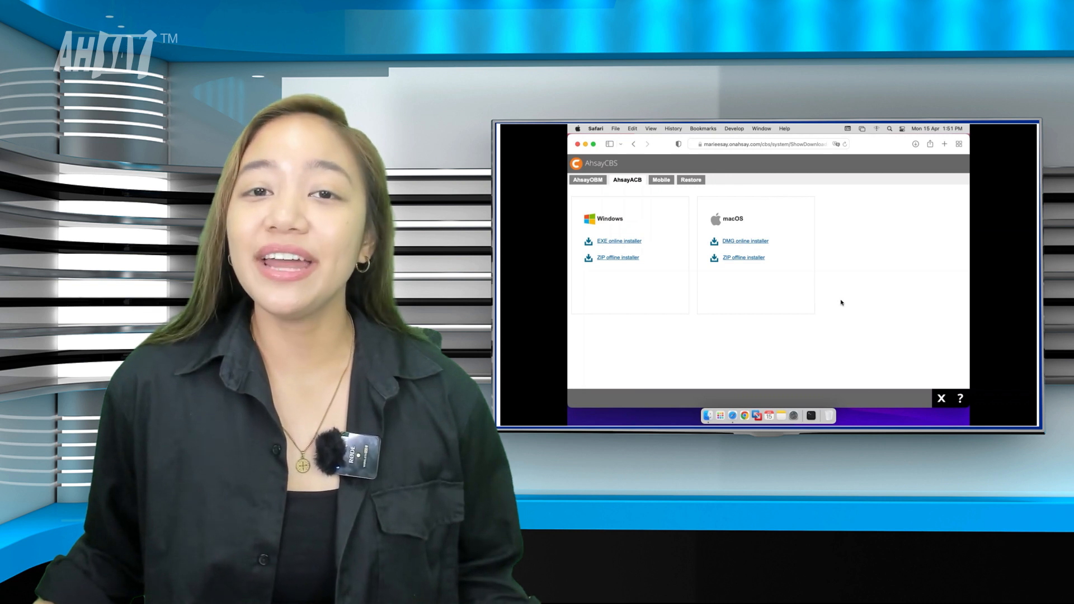
left_click(759, 242)
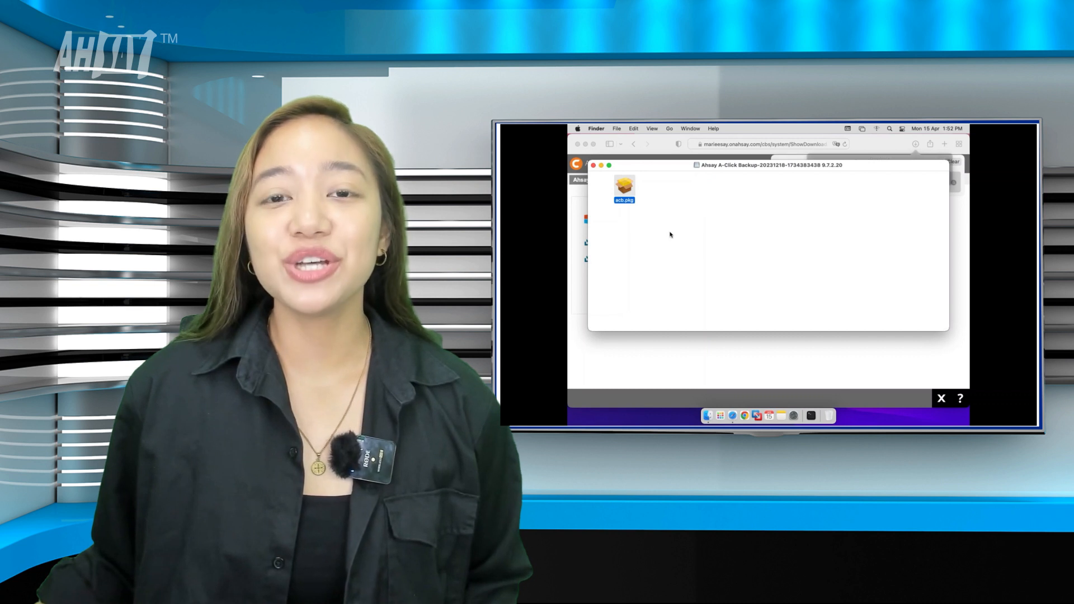
double_click(628, 190)
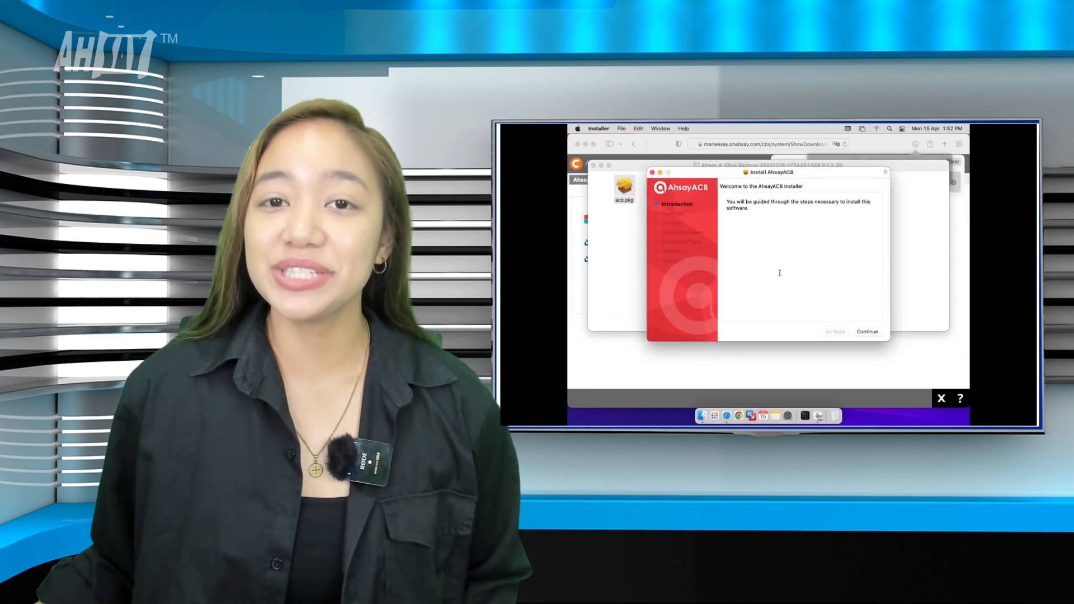
left_click(874, 333)
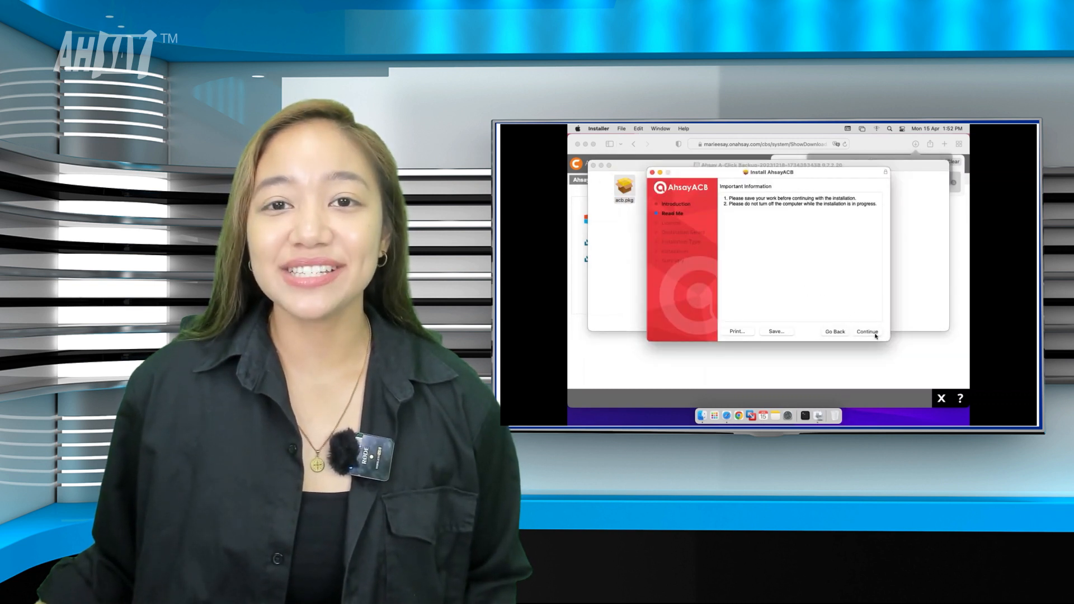
left_click(868, 332)
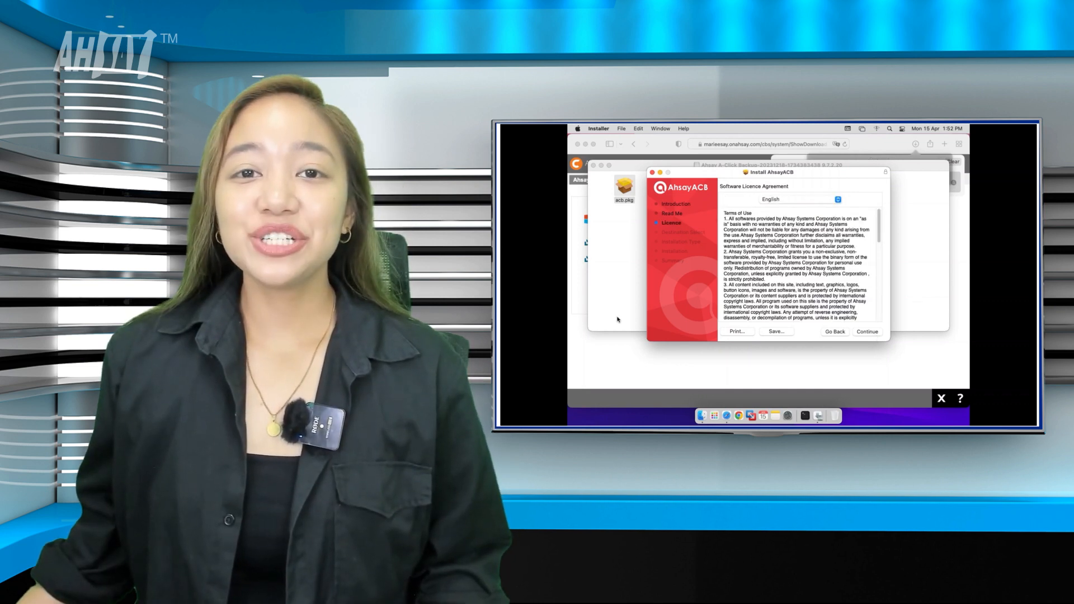
left_click(868, 331)
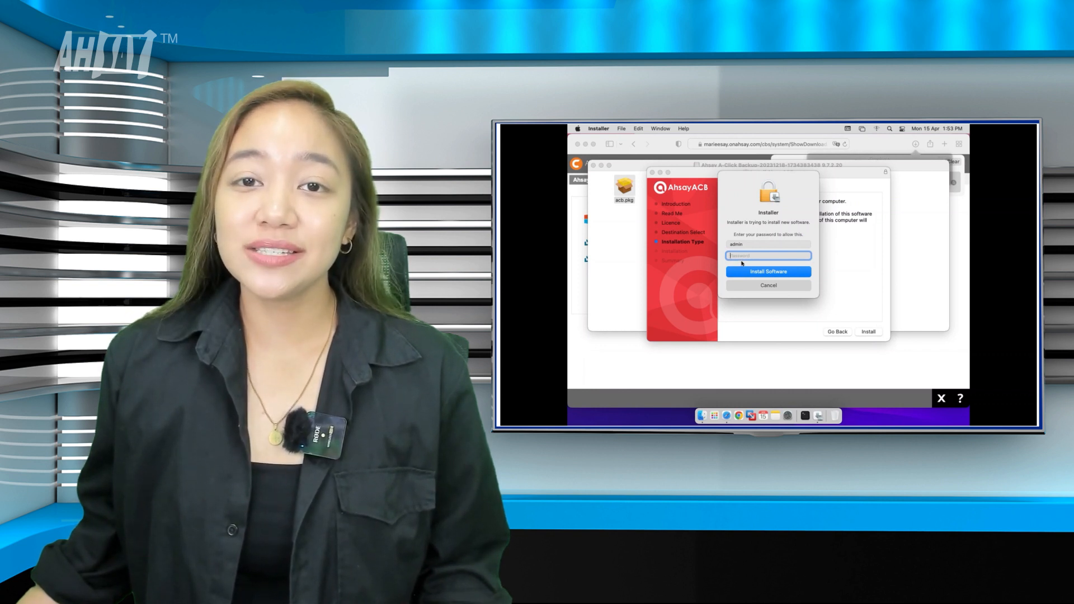
left_click(779, 273)
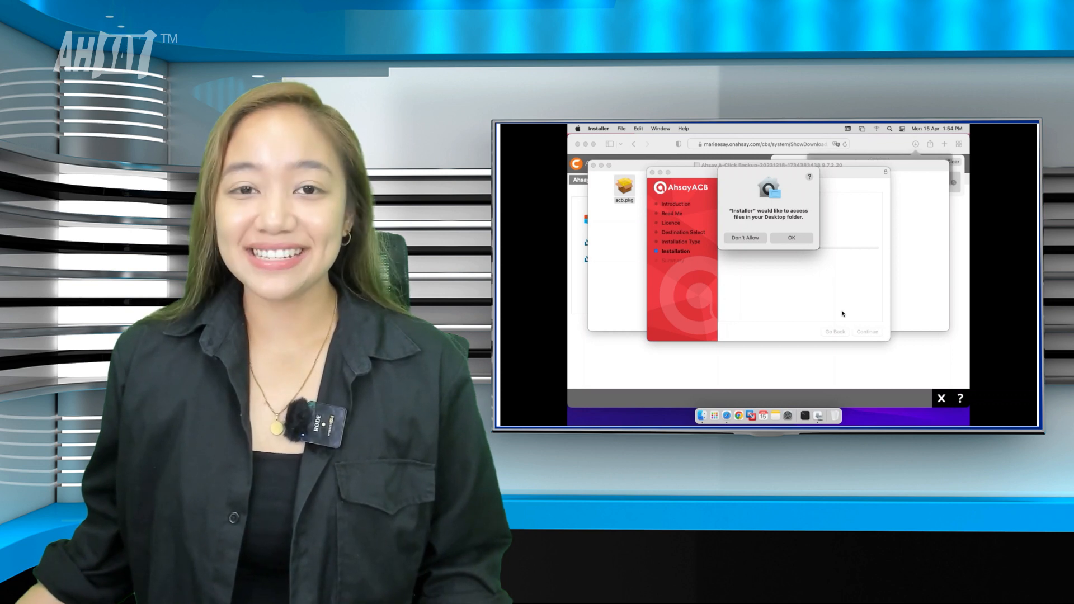
left_click(792, 237)
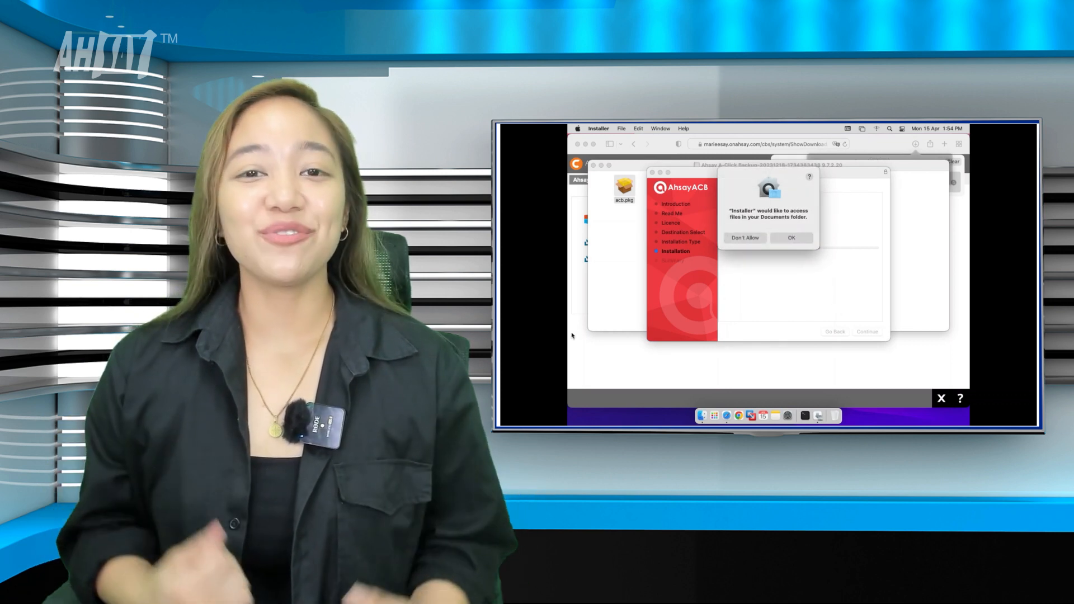